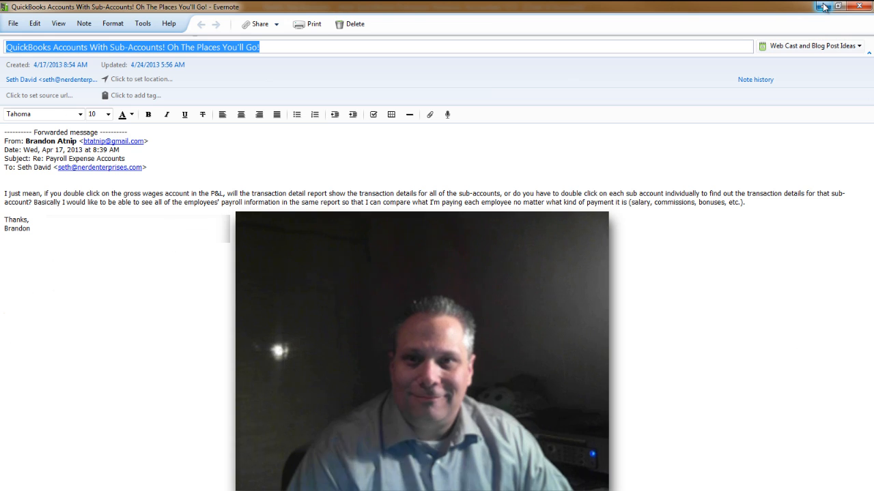
Shrink the email note window and switch to the chart of accounts in QuickBooks
click(191, 141)
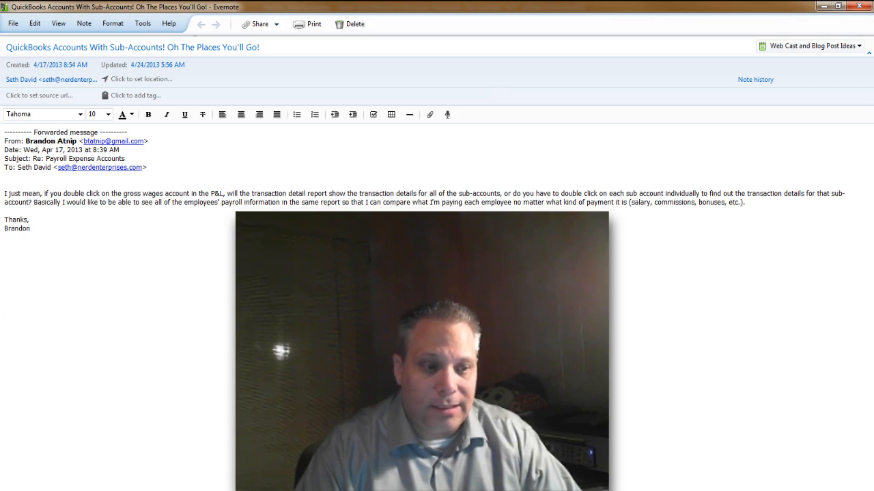
double_click(505, 6)
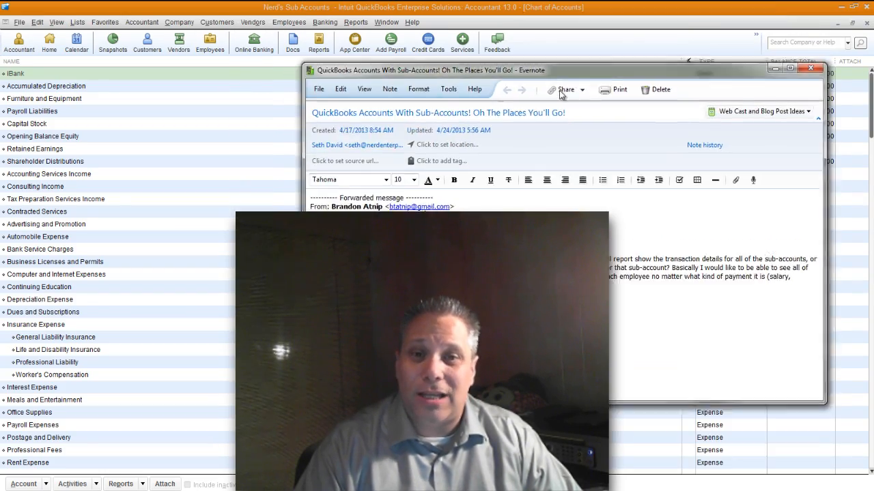
click(189, 256)
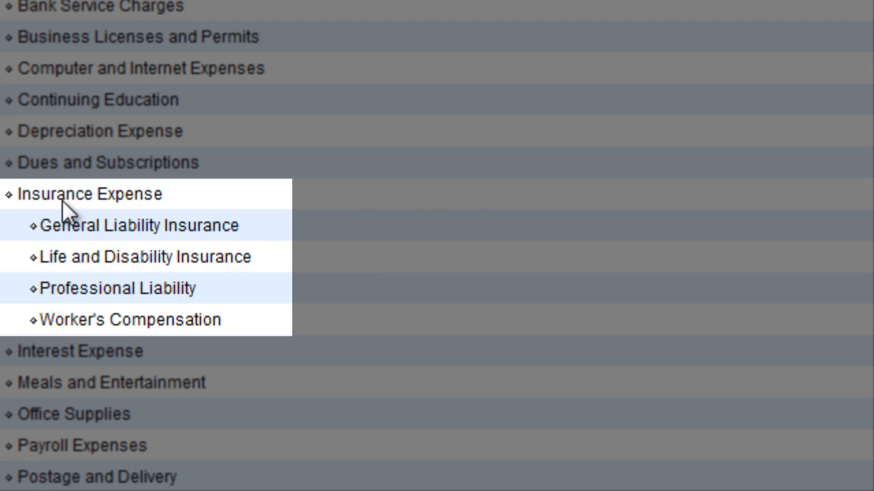
Examine Insurance Expense and each of its sub-accounts in the chart of accounts, from General Liability Insurance to Worker's Compensation
click(62, 200)
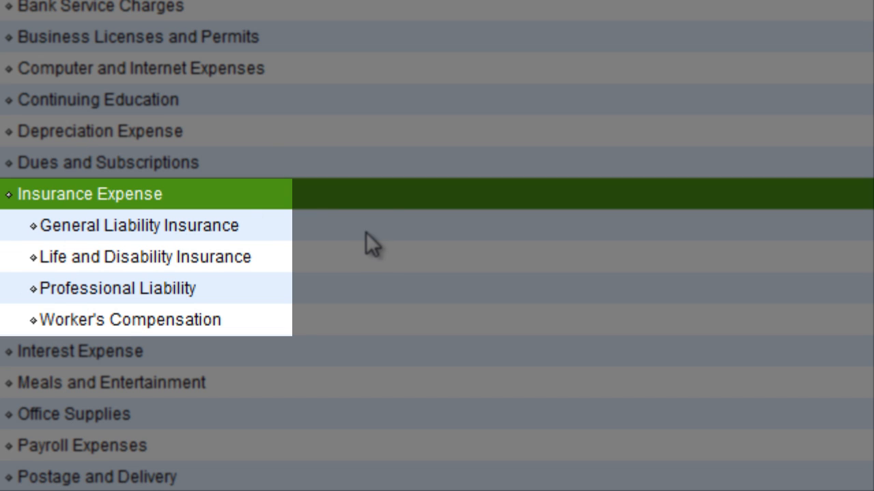
click(91, 223)
click(104, 258)
click(96, 288)
click(100, 321)
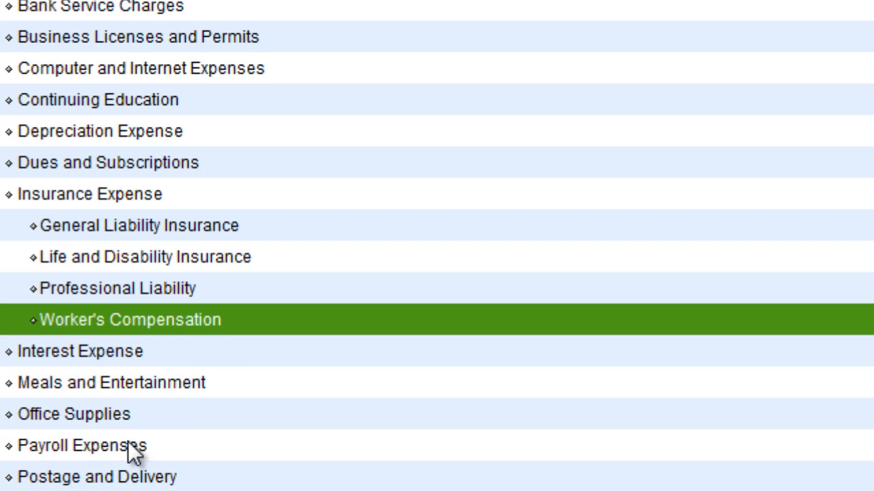
Create and save an expense account named Salaries & Wages as a subaccount of Payroll Expenses, continuing to another new account
click(129, 443)
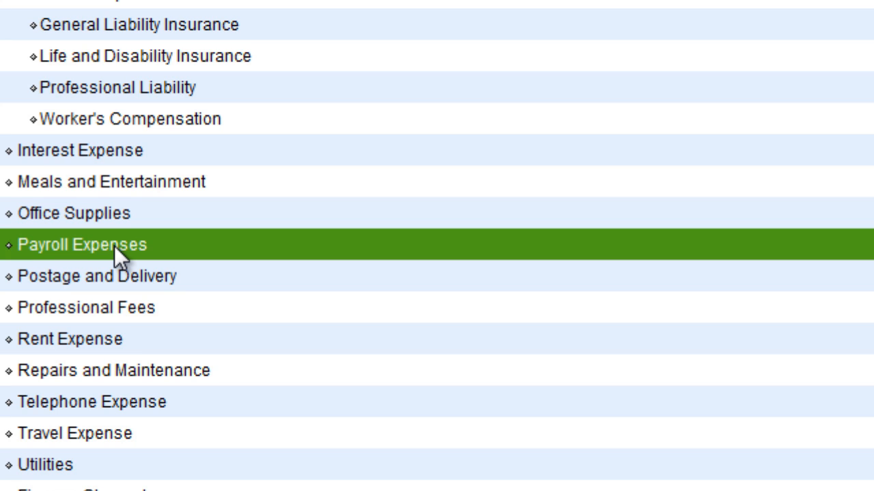
key(ctrl+n)
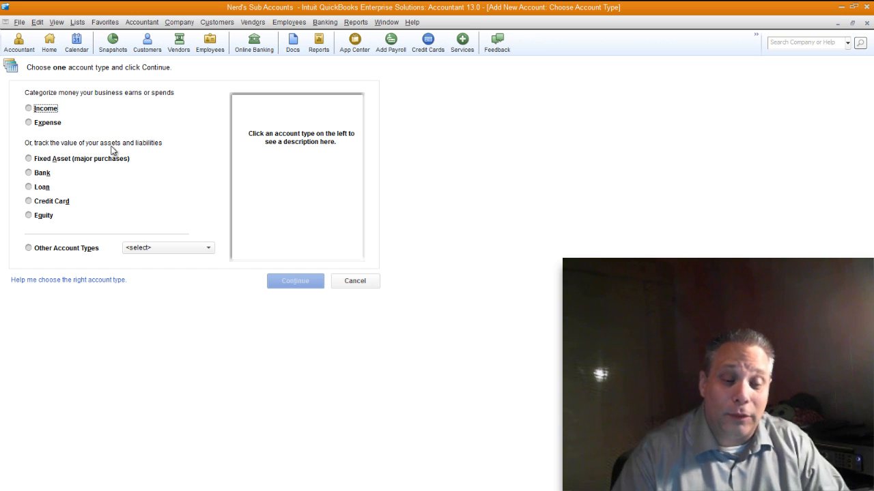
click(42, 126)
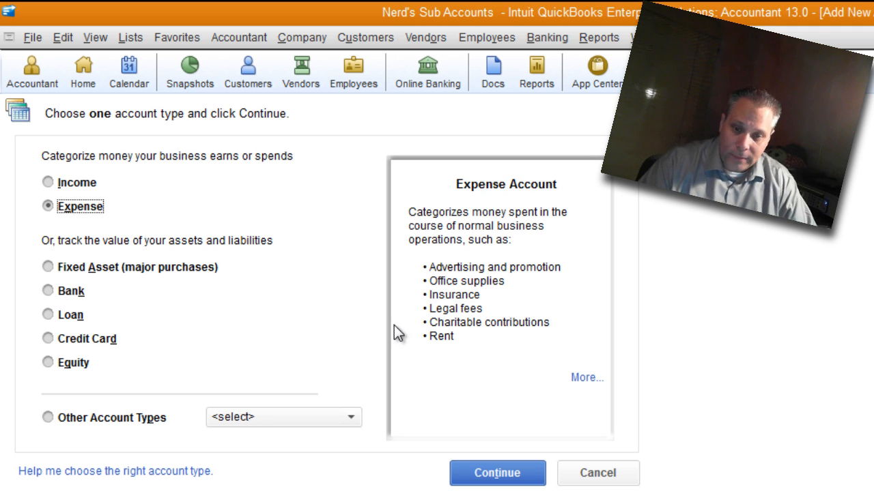
click(496, 474)
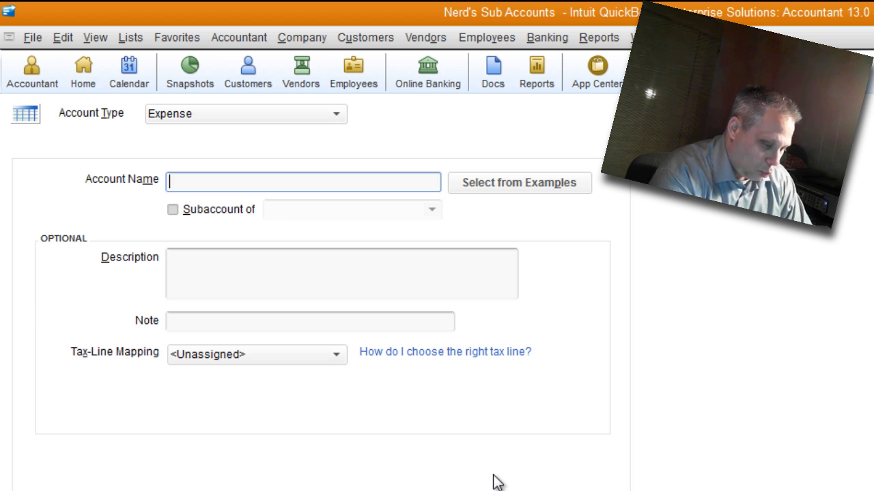
text(Salaries & Wages)
click(225, 210)
click(298, 212)
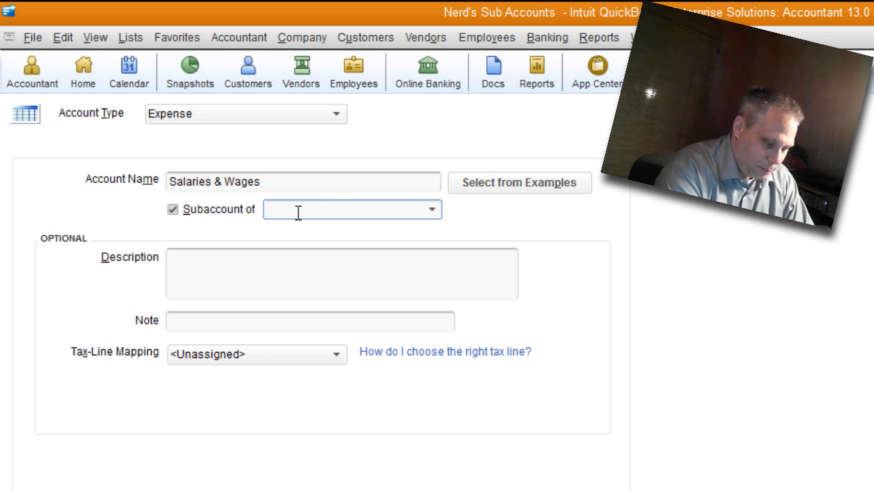
text(Payroll Expenses)
key(Tab)
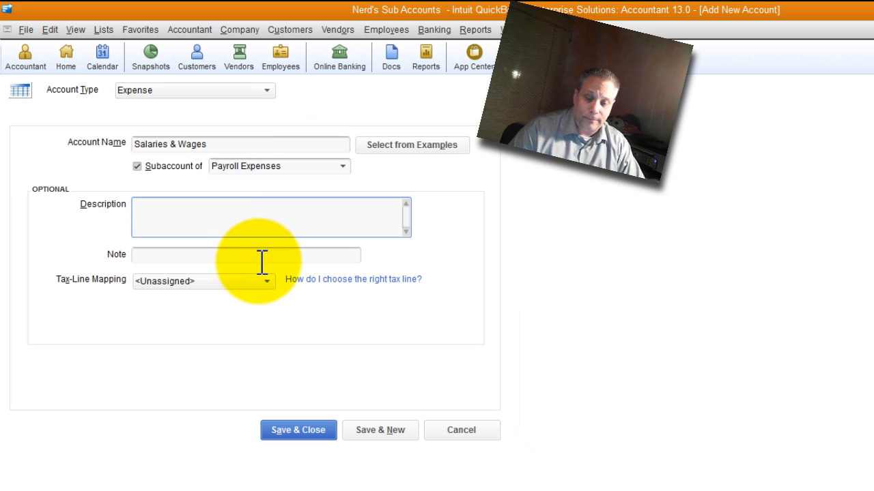
click(379, 431)
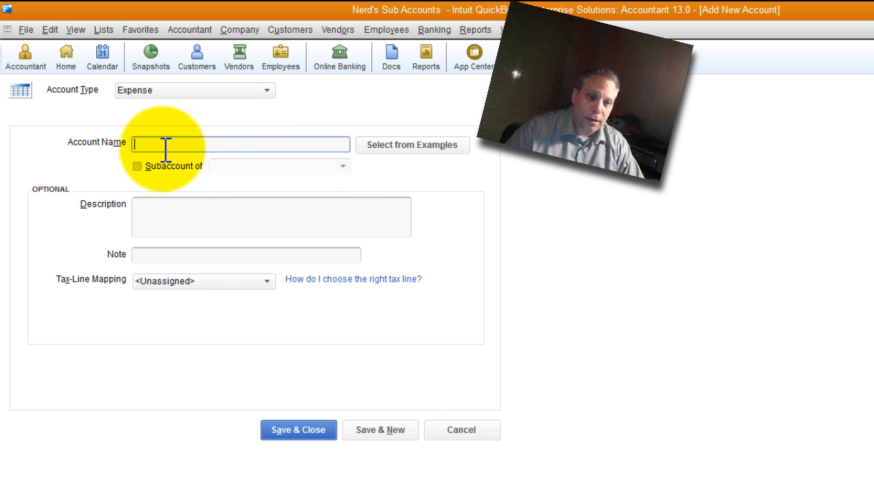
Create an expense account named Employer Taxes as a subaccount of Payroll Expenses and save it
text(Employer Taxes)
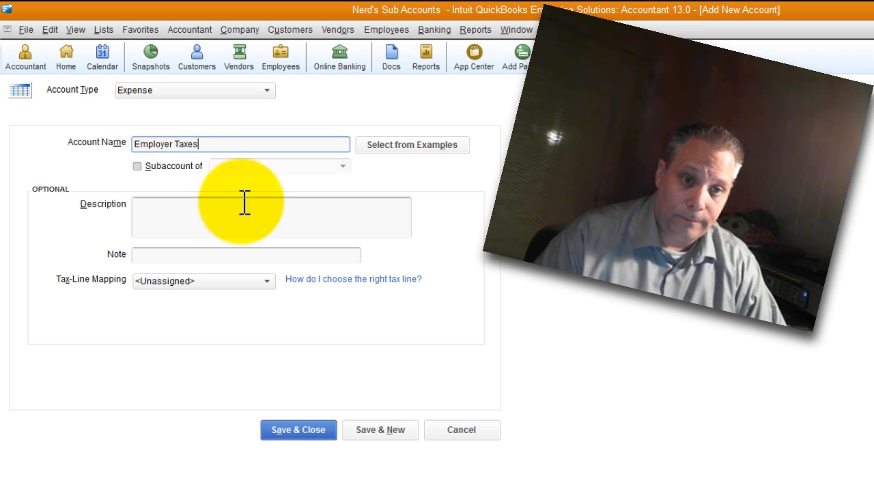
click(137, 166)
click(247, 166)
text(Paye)
key(BackSpace)
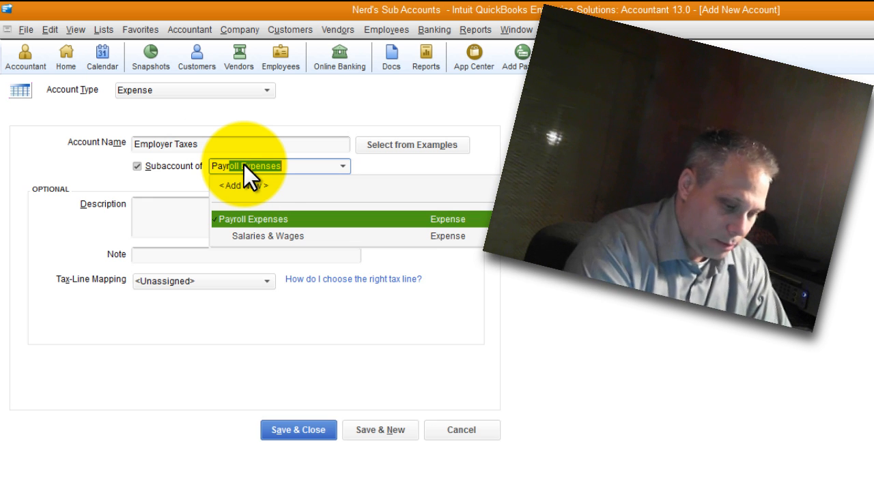
key(Tab)
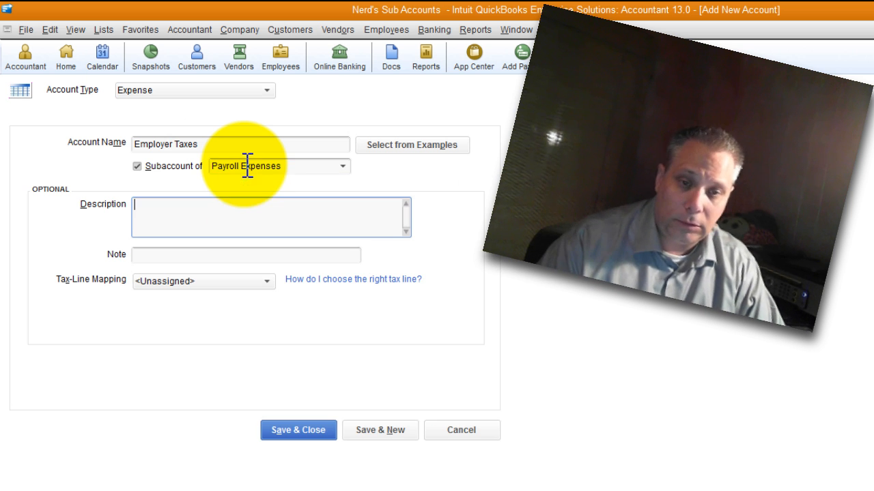
click(298, 430)
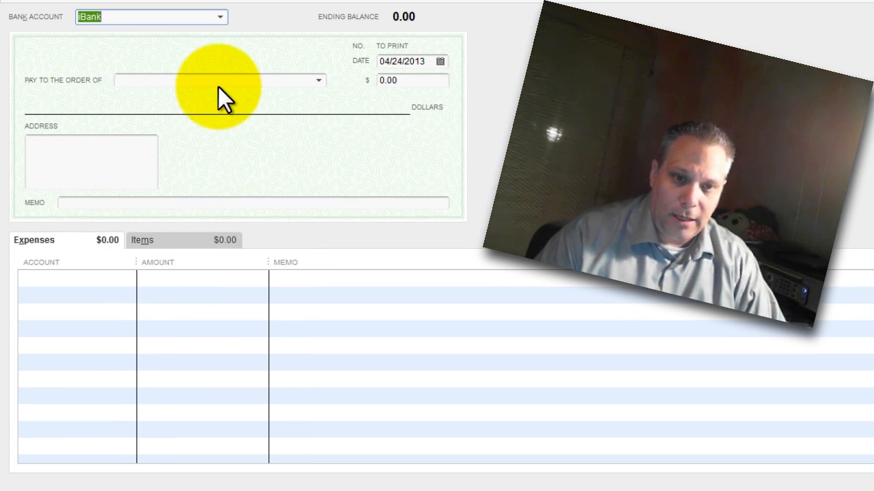
Enter Payroll Expenses:Commissions as the account on the first expense line of a new iBank check
click(107, 275)
text(Payroll Expenses)
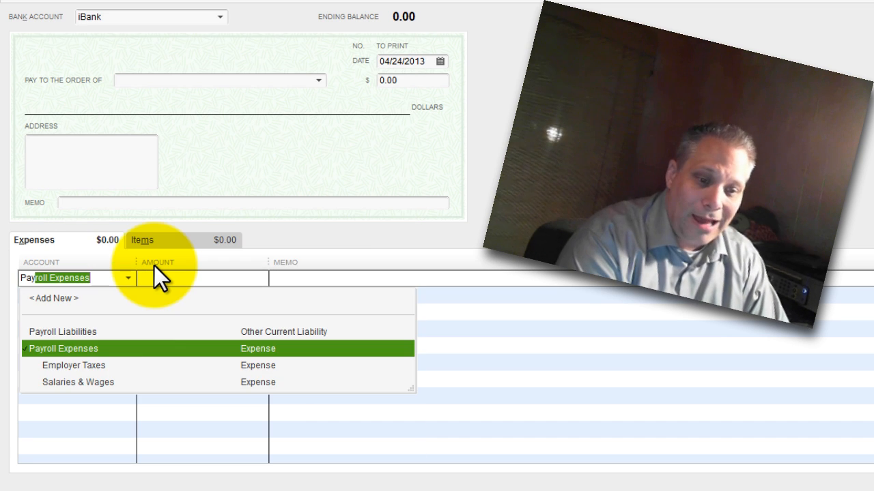
key(Tab)
key(shift+Tab)
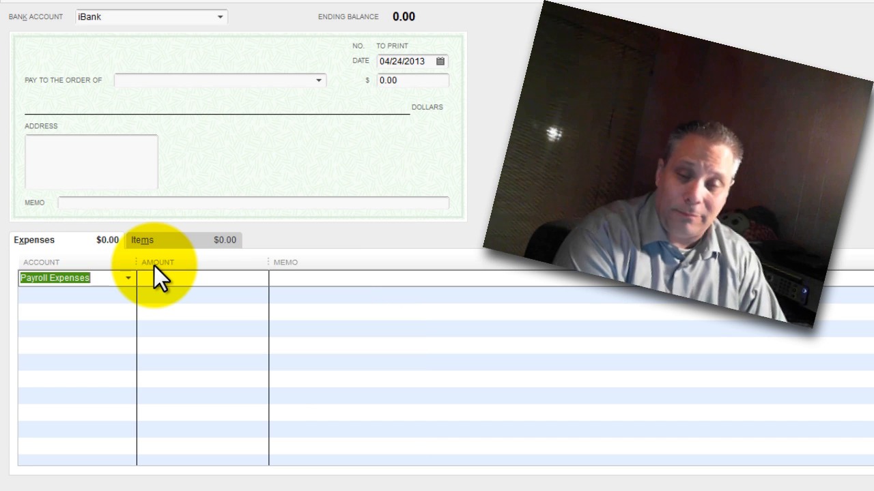
key(Tab)
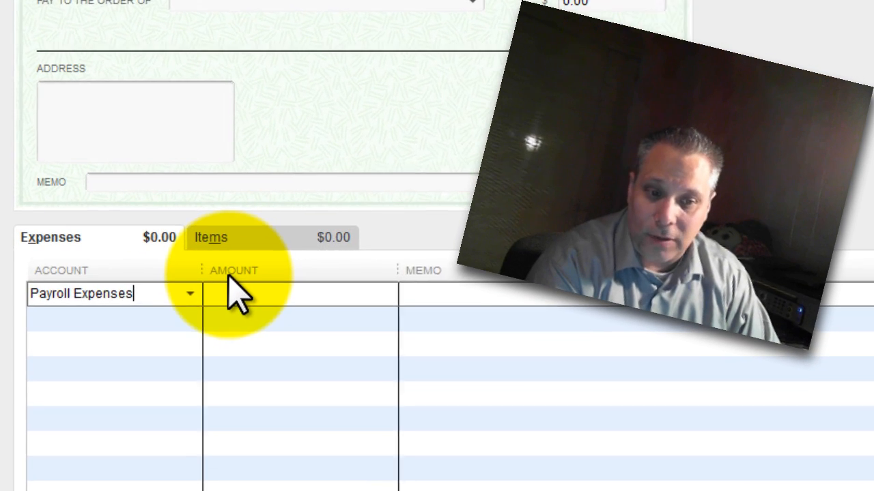
key(shift+Tab)
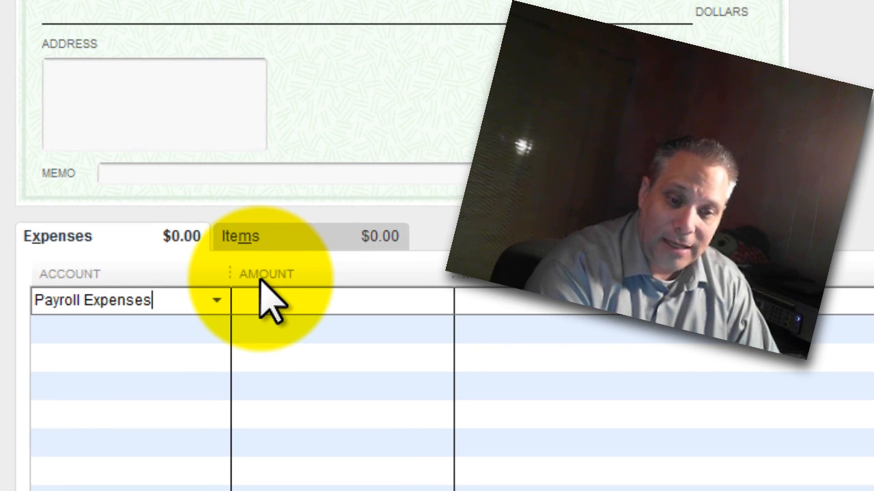
text(:)
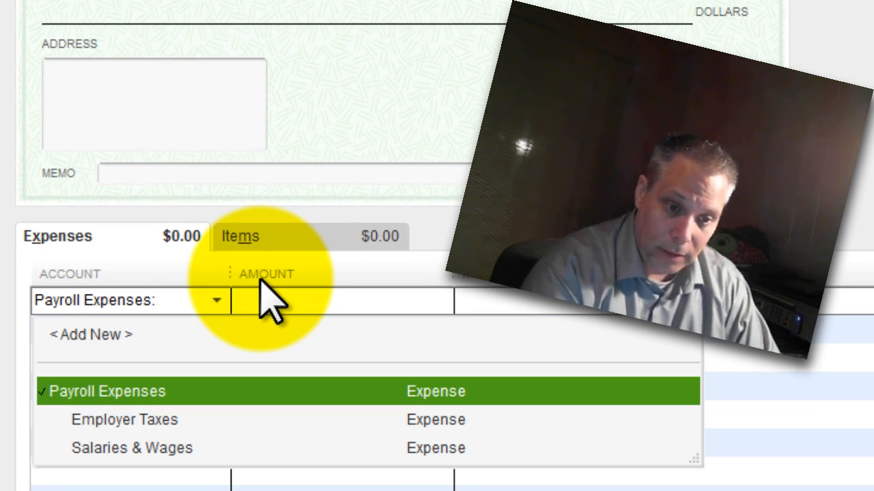
text(Commissions)
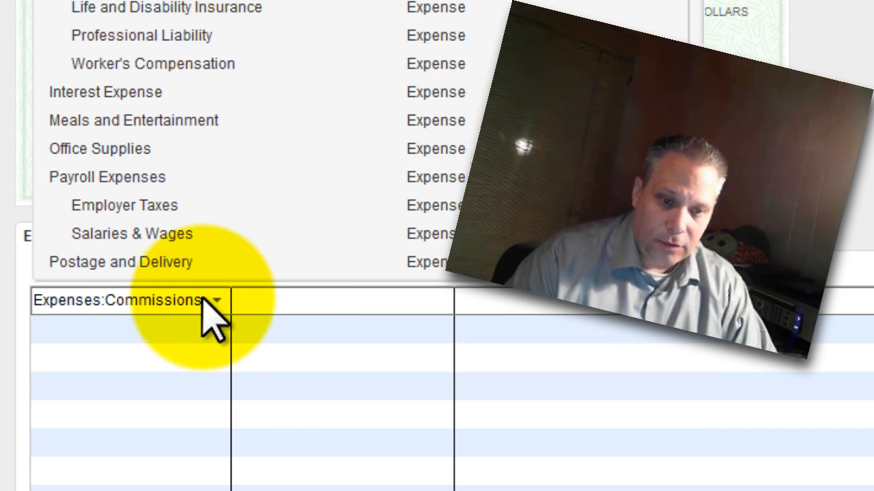
key(Tab)
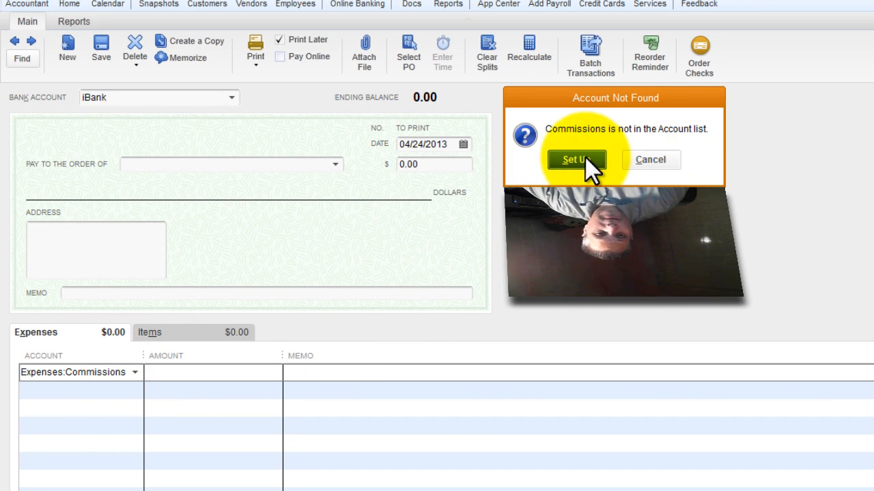
Set up the missing Commissions subaccount as an expense account and save it
drag(588, 102, 604, 116)
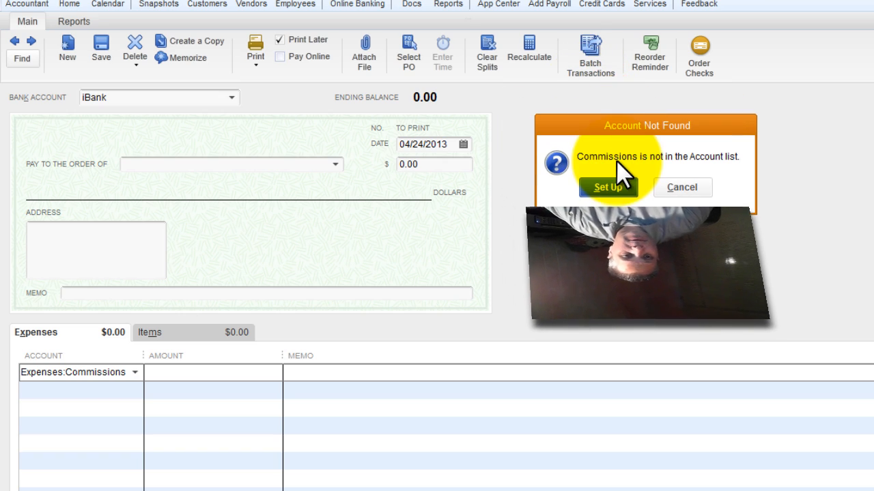
click(609, 186)
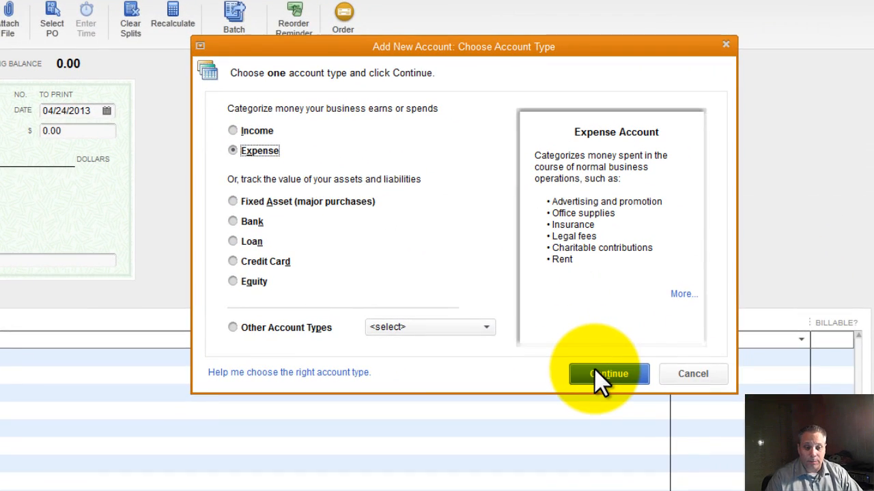
click(593, 367)
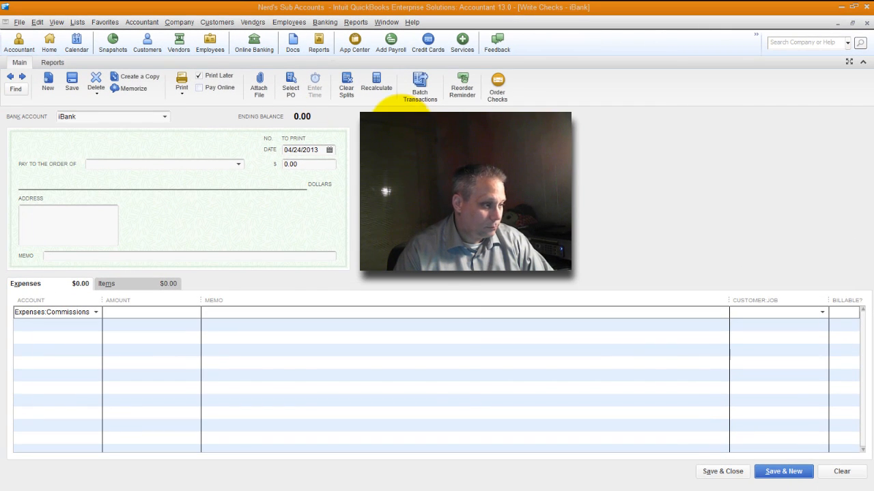
click(386, 395)
Widen the Account column of the check's expense lines to fit the full account name
drag(102, 300, 197, 300)
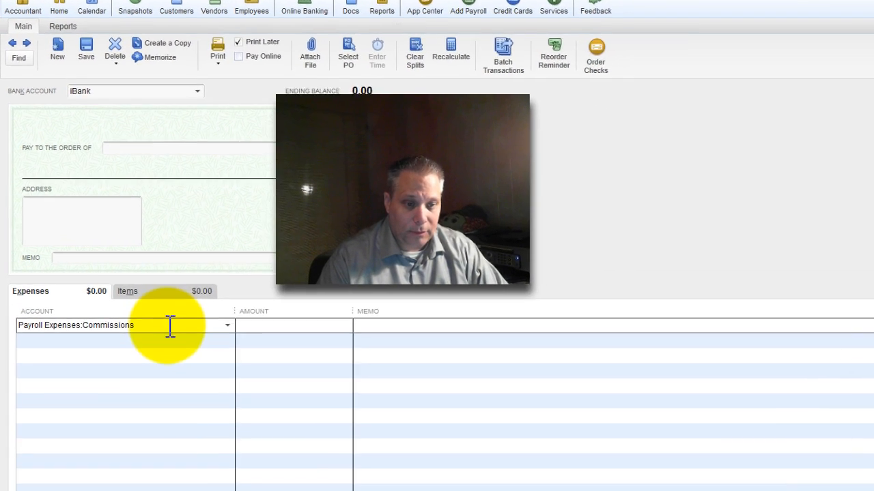
click(109, 312)
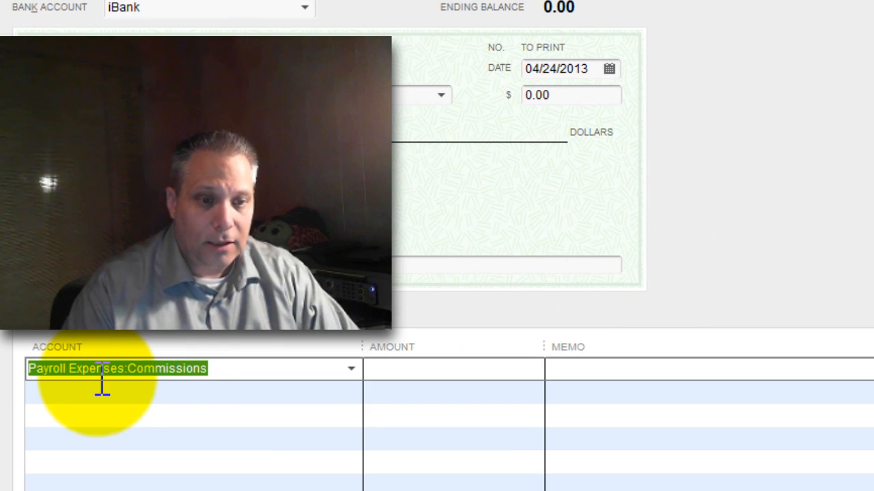
click(236, 368)
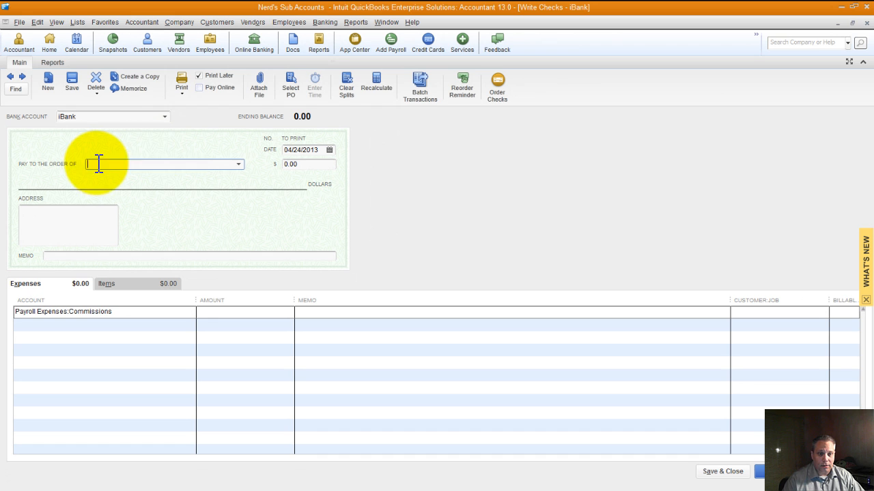
Enter the payee's full name, adding the payee as a new vendor, and set the check amount to 1,000.00
click(182, 164)
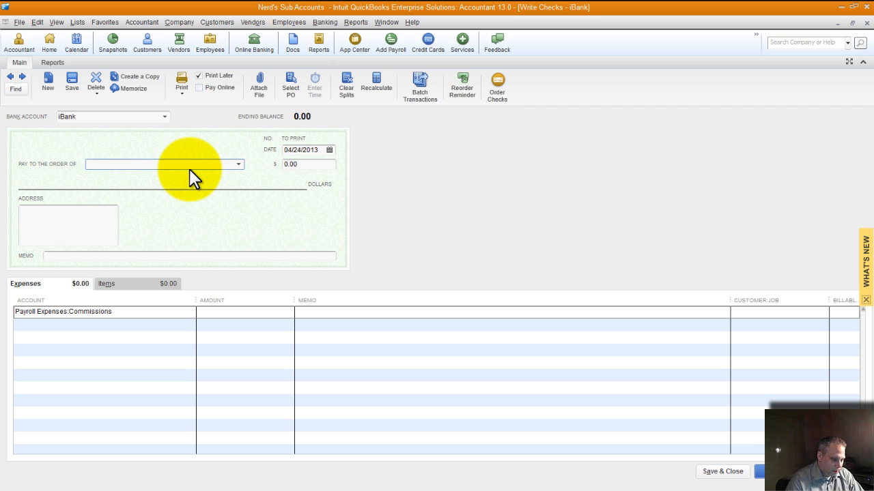
text(Joe Shmo)
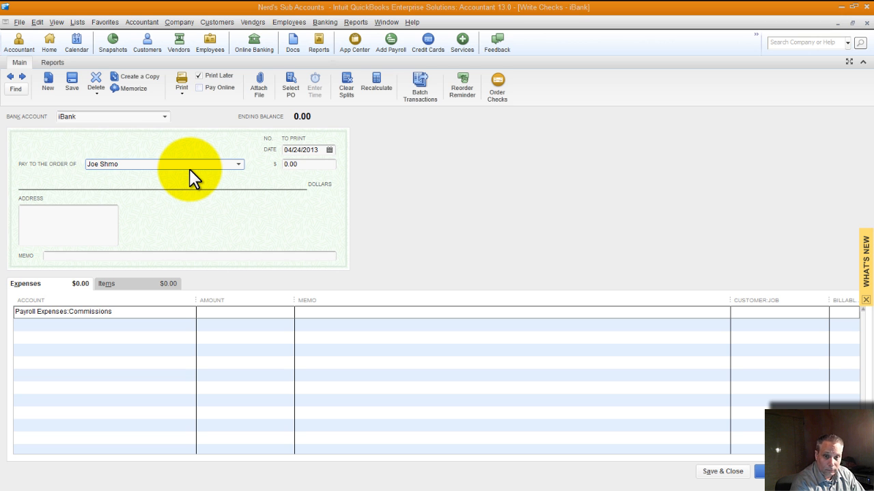
key(Tab)
key(Return)
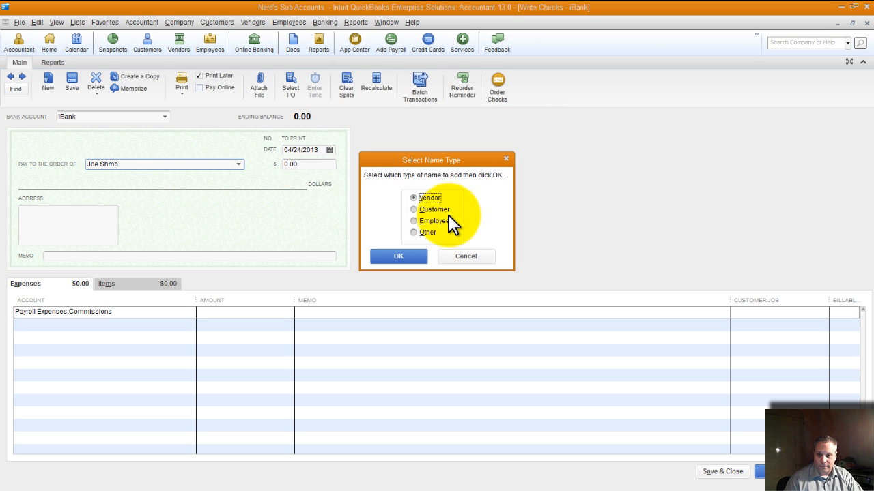
click(425, 223)
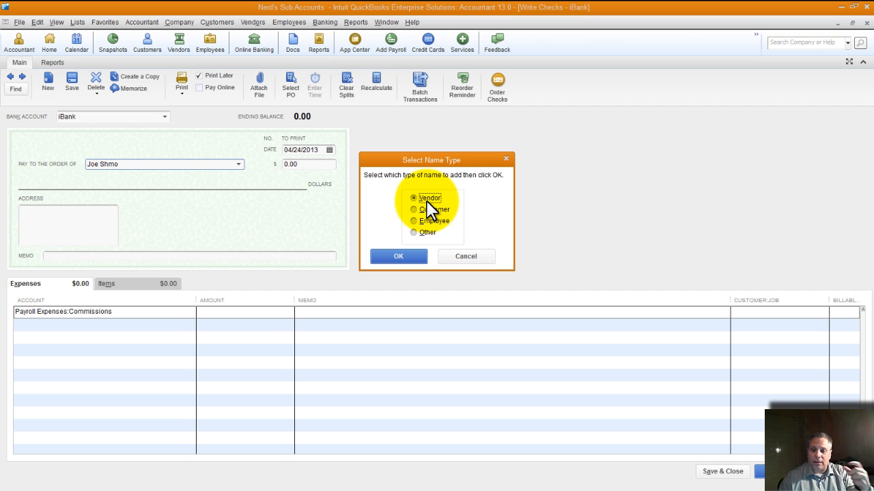
click(400, 258)
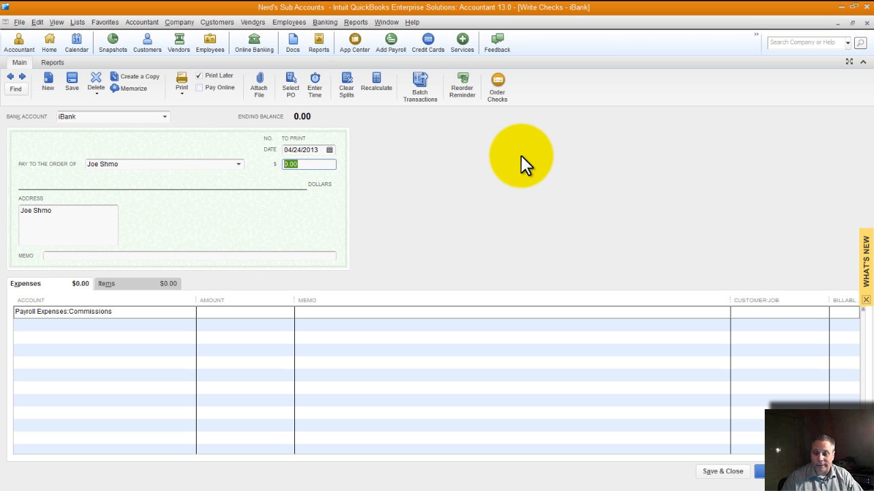
text(1,000)
key(Tab)
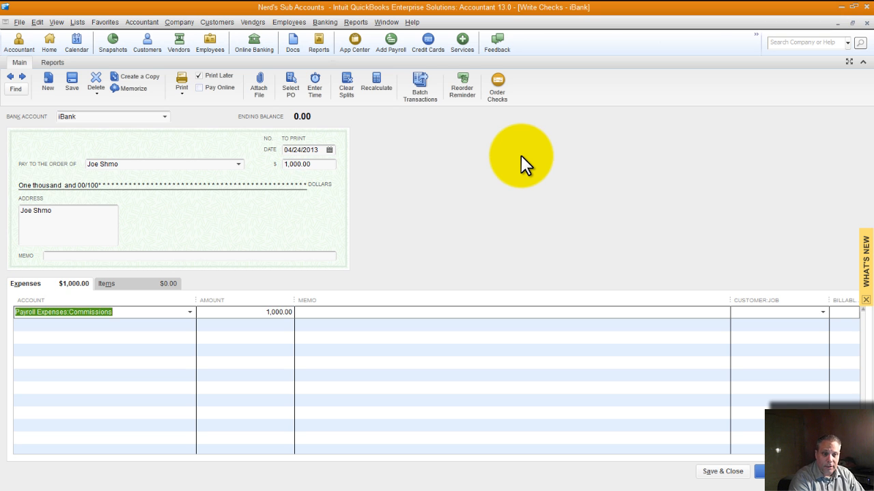
Save the commissions check, and enter a new payee's full name on the next iBank check, adding the payee as a vendor
key(alt+s)
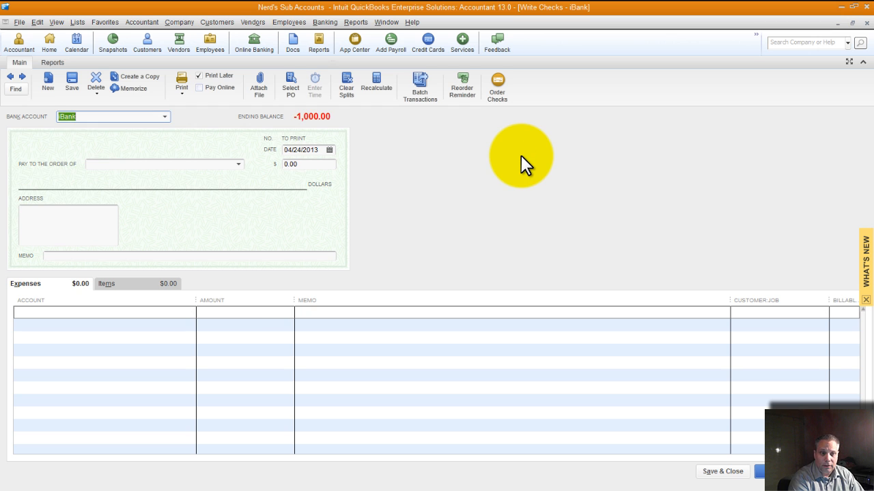
key(Tab)
key(Tab)
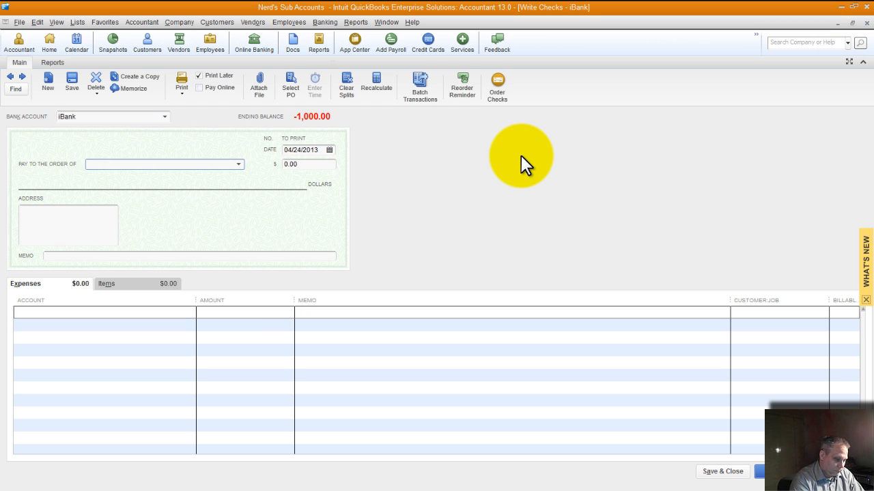
text(John Shmo)
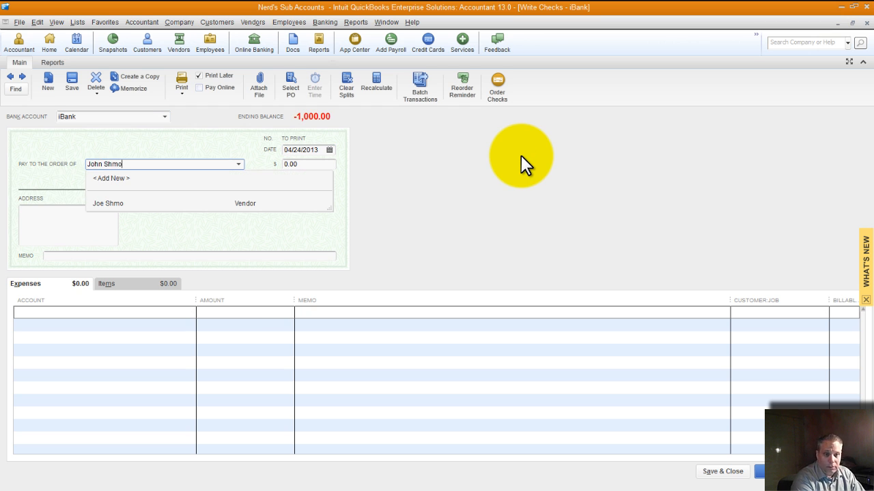
key(Tab)
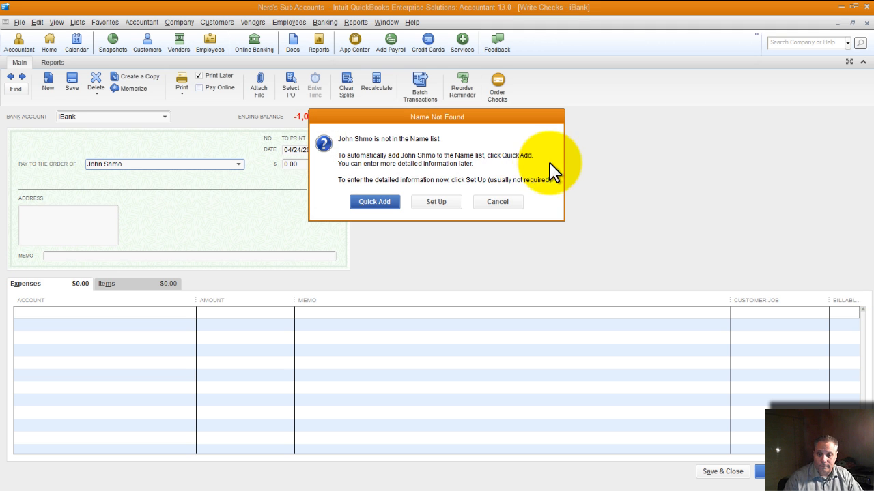
click(380, 202)
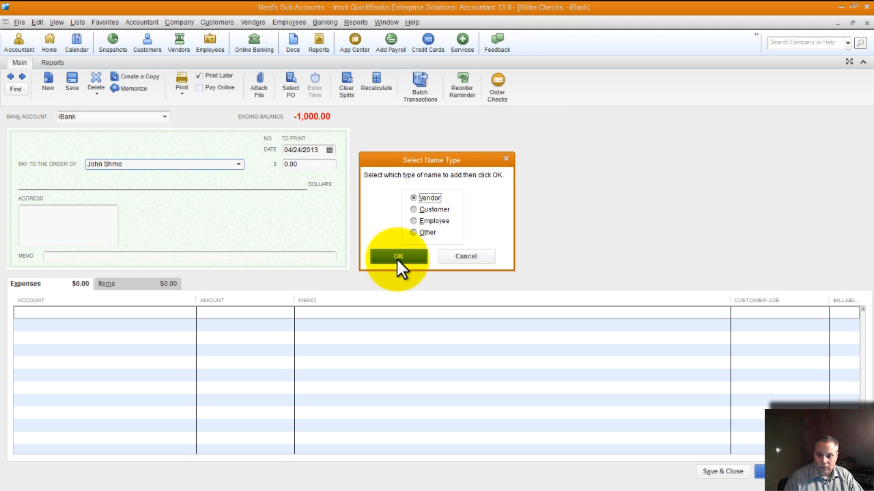
click(398, 256)
Set the check amount to 500.00, assign it to Payroll Expenses:Salaries & Wages, and save the check
text(500)
key(Tab)
key(Tab)
key(Tab)
text(Pay)
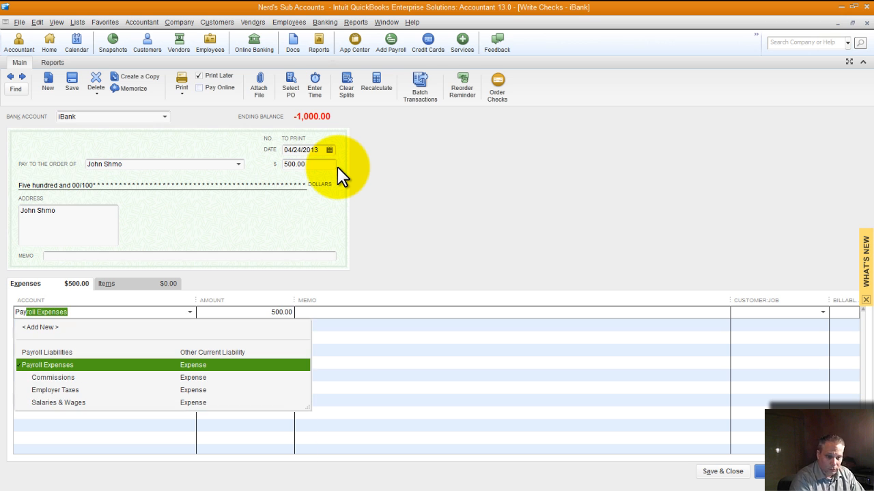
key(Down)
key(Down)
key(Down)
key(Tab)
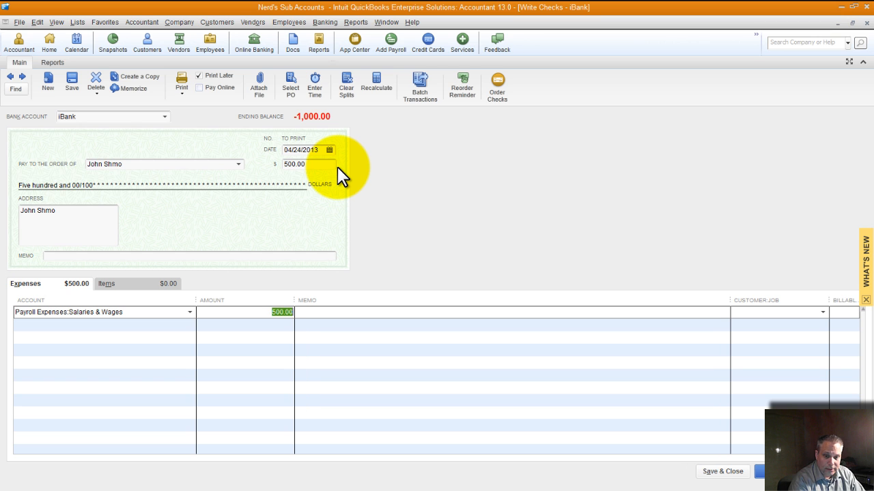
key(Tab)
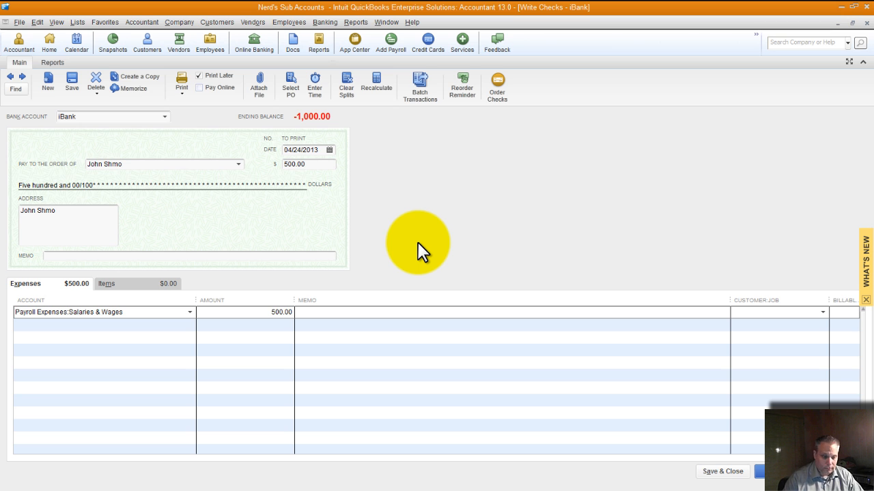
key(Return)
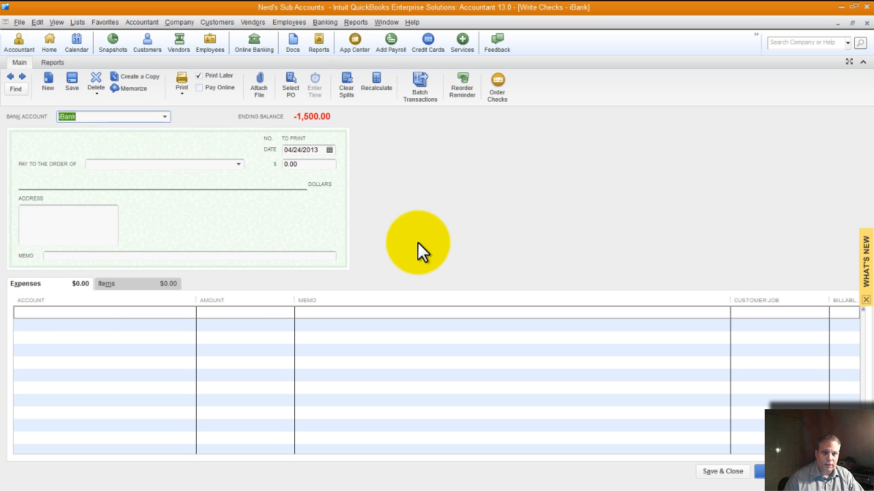
Enter another payee's full name on the new check, adding the payee as a vendor, and set the amount to 800.00
key(Tab)
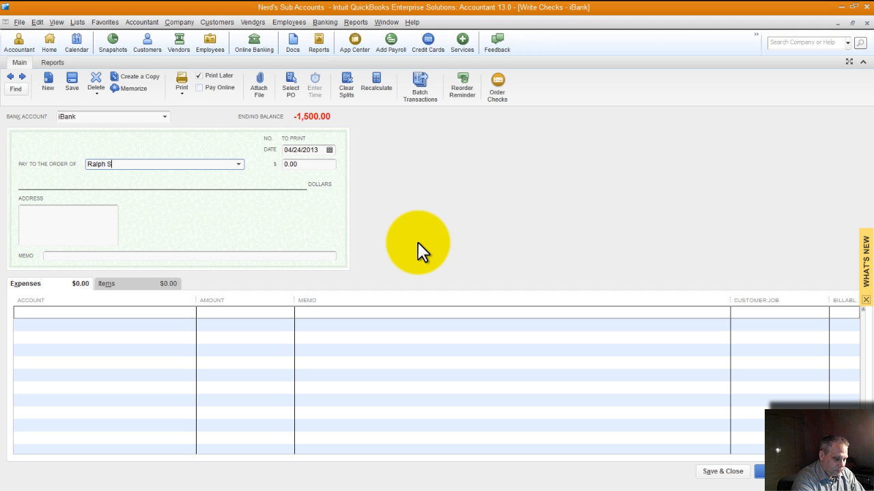
text(Ralph Shmo)
key(Tab)
key(Return)
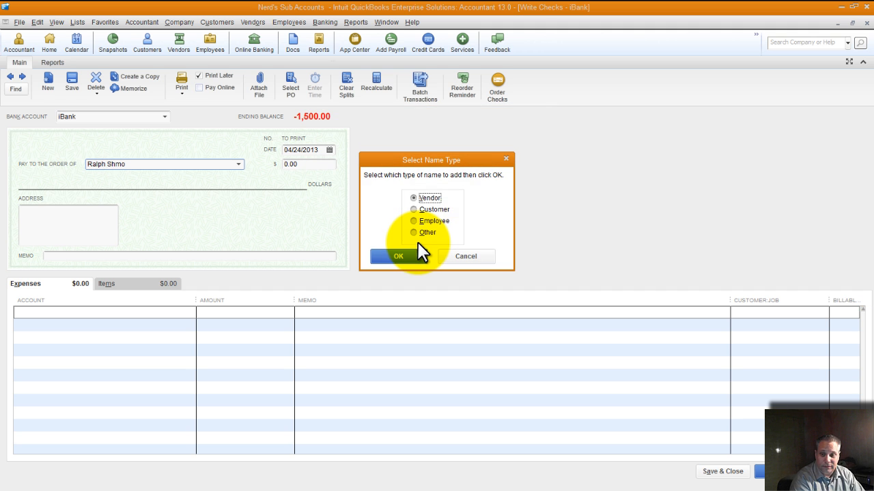
key(Return)
text(800)
key(Tab)
key(Tab)
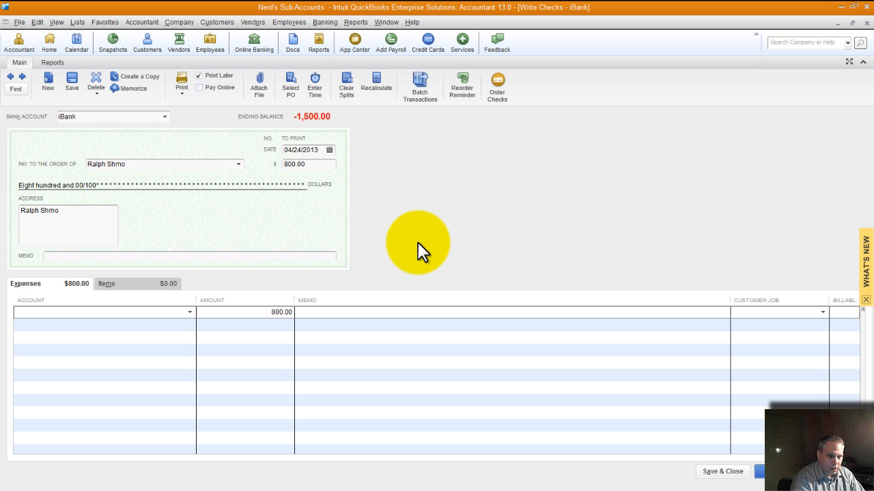
Assign the 800.00 expense line to Payroll Expenses:Salaries & Wages
text(Payroll Expenses)
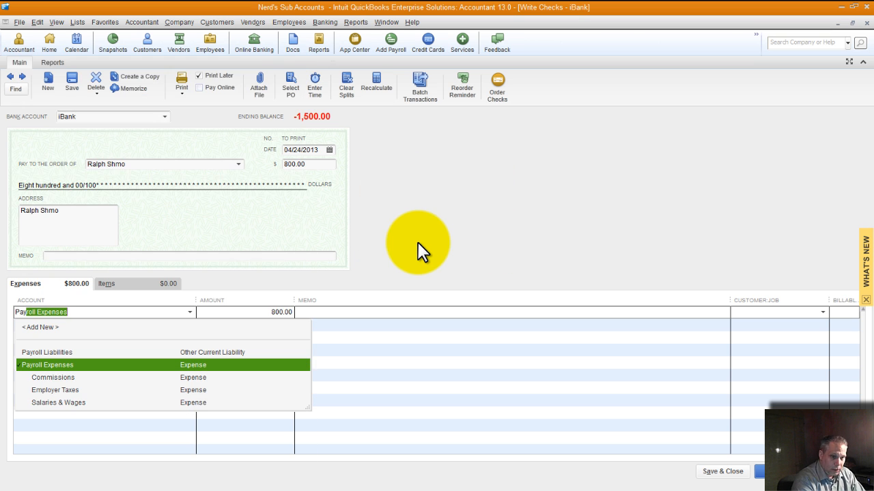
key(Down)
key(Down)
key(Down)
key(Tab)
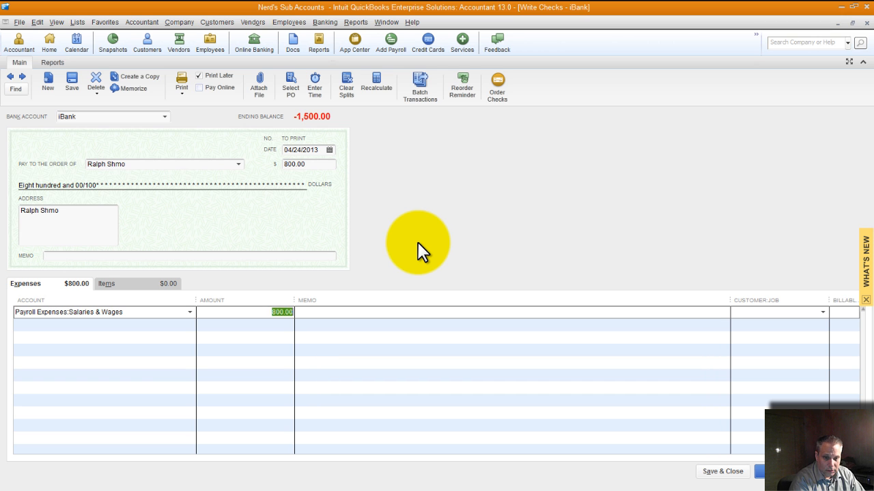
Change the 800.00 expense line's account to Payroll Expenses:Officer Salaries
key(shift+Tab)
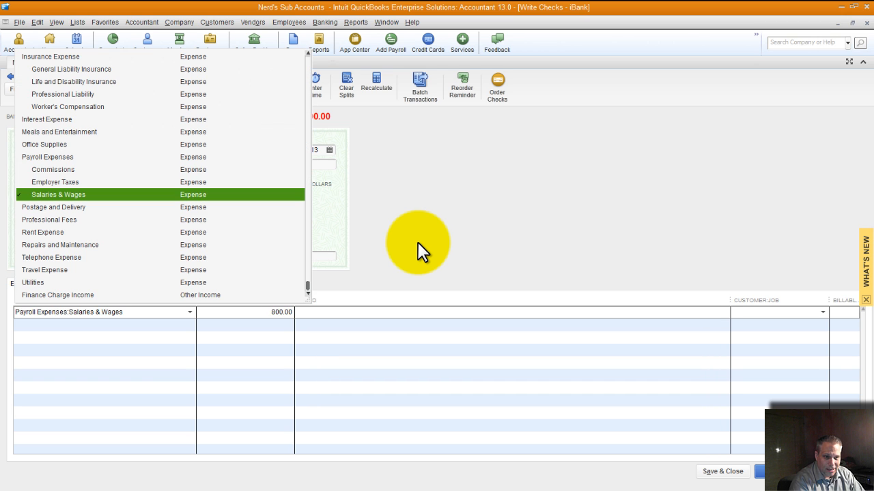
key(Up)
key(Up)
key(Up)
key(Tab)
key(shift+Tab)
text(:Officer)
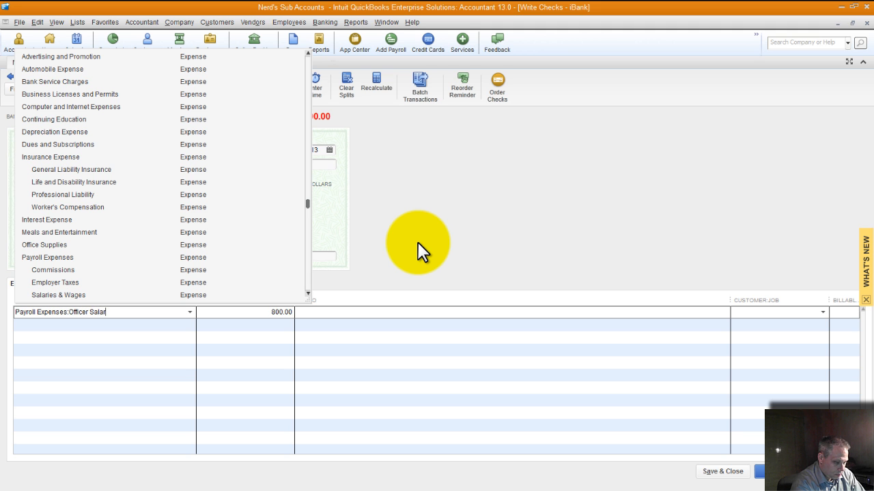
text( Salaries)
key(Tab)
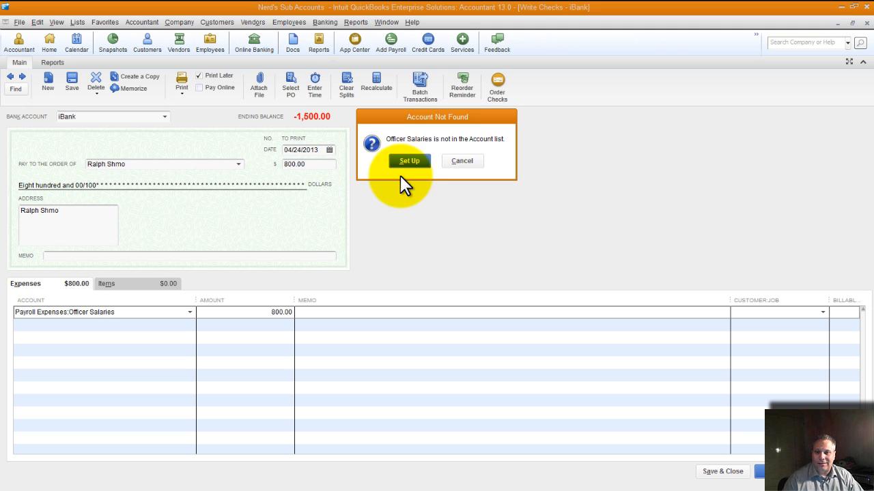
Set up the missing Officer Salaries account as an expense subaccount of Payroll Expenses, and save and close the check
click(408, 161)
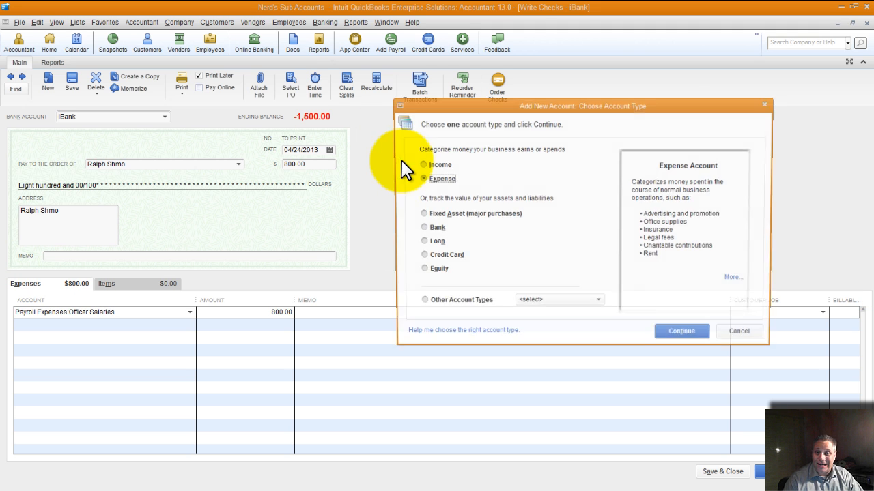
click(685, 336)
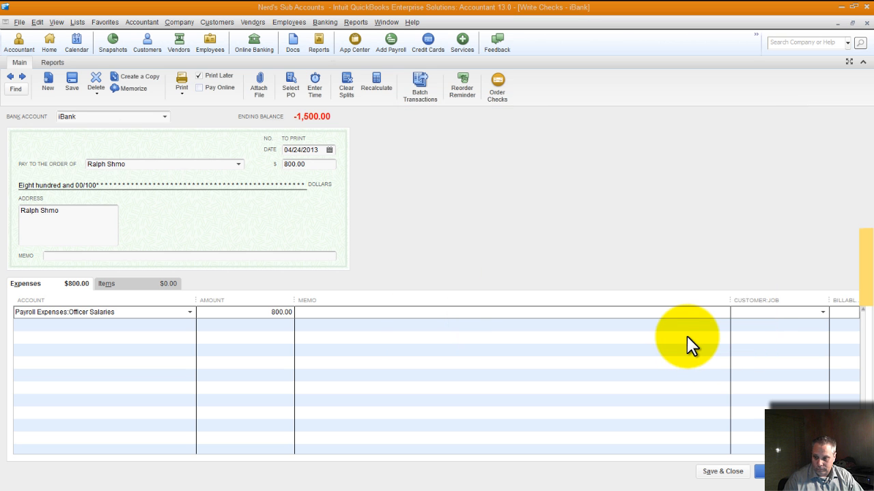
click(389, 397)
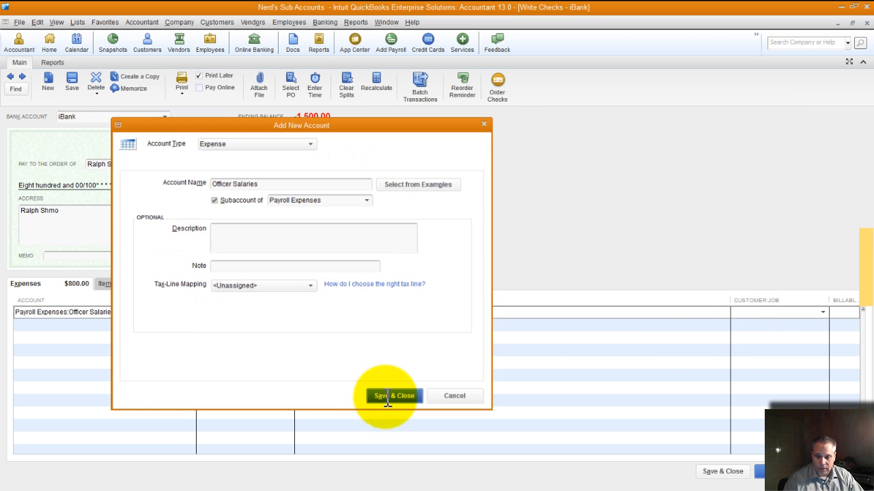
click(331, 306)
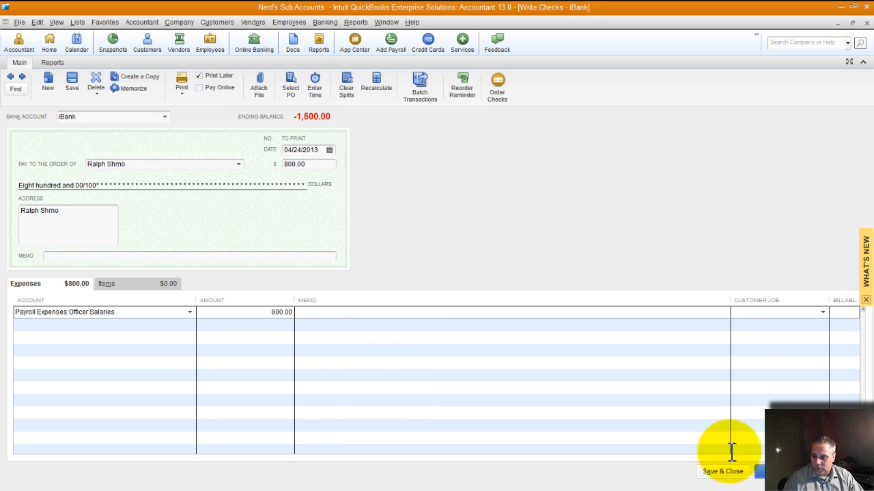
click(723, 472)
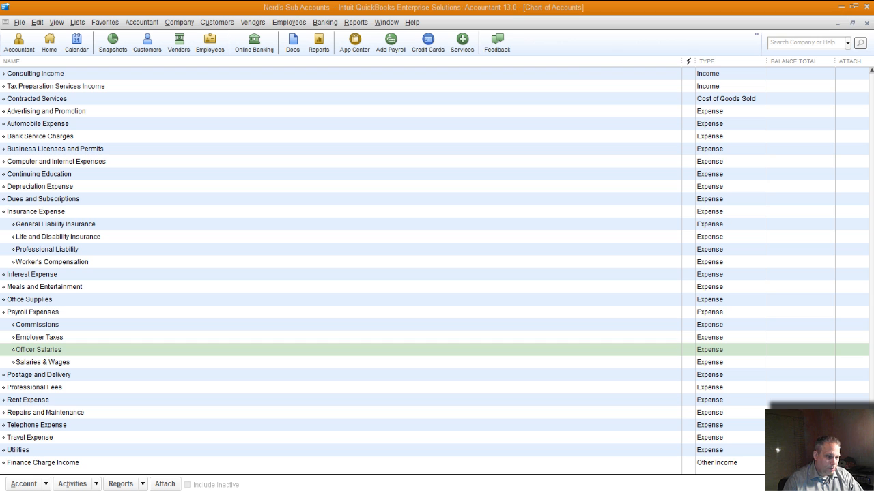
Select Payroll Expenses in the chart of accounts and open the Profit & Loss report
click(37, 312)
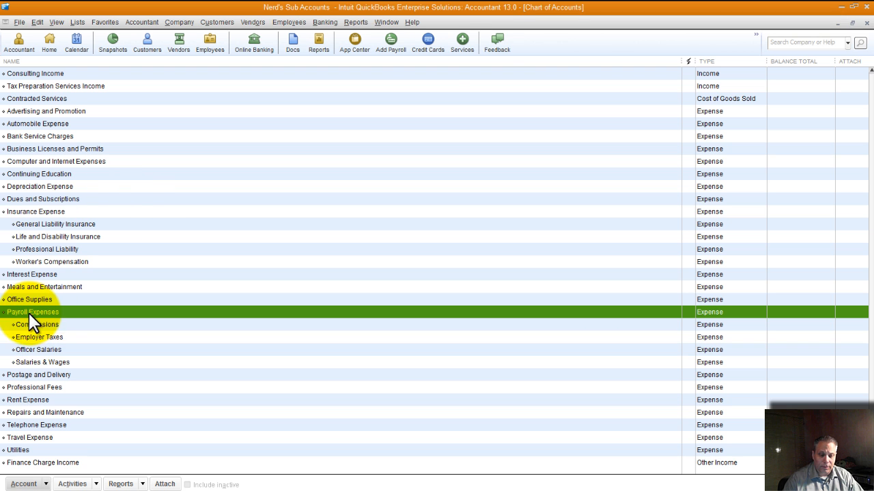
click(355, 22)
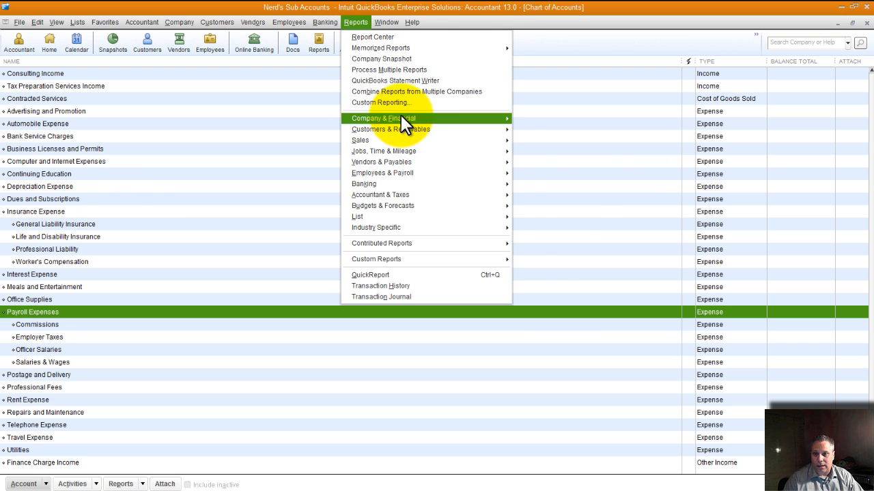
mouse_move(401, 116)
click(553, 118)
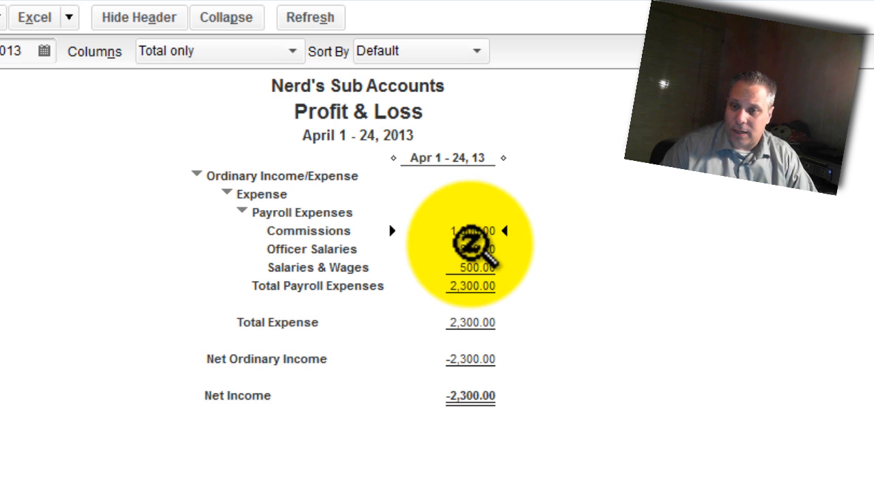
Examine the payroll subaccount amounts, view the transaction detail behind Commissions, and return to the Profit & Loss report
click(475, 249)
click(477, 267)
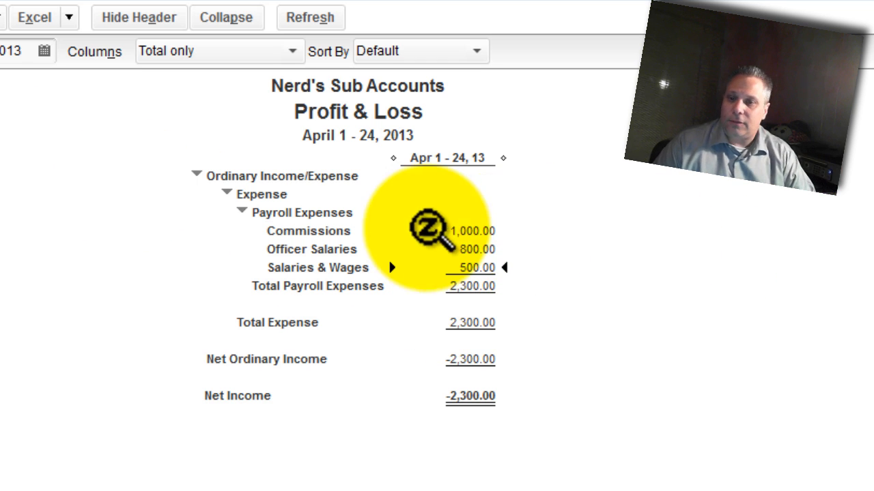
click(425, 231)
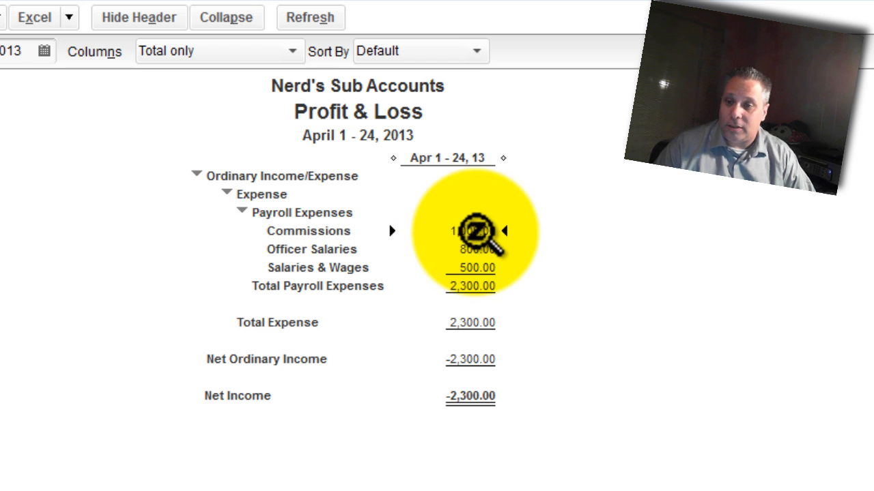
double_click(477, 232)
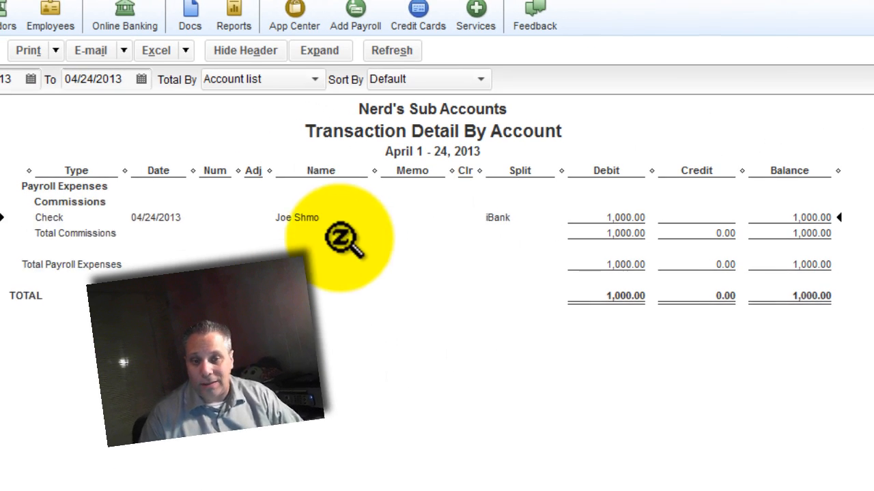
key(Escape)
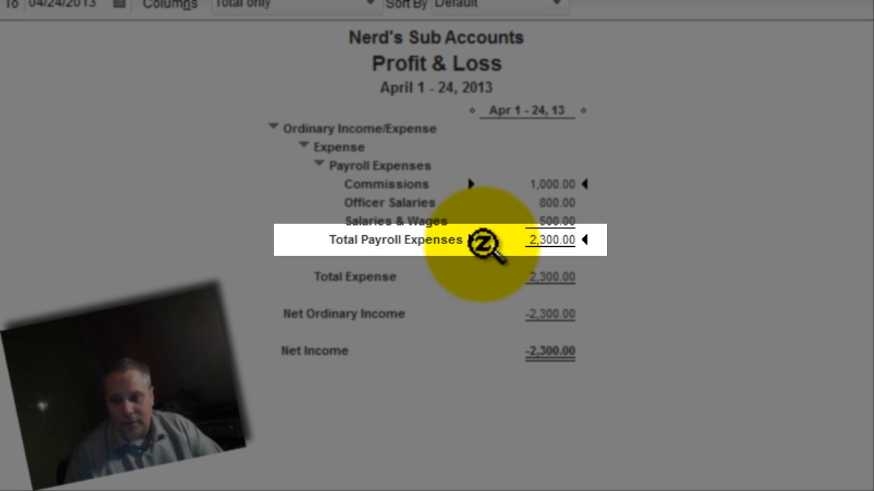
Review the transaction detail behind Total Payroll Expenses, and drill into the Commissions amount from the Profit & Loss report
double_click(550, 240)
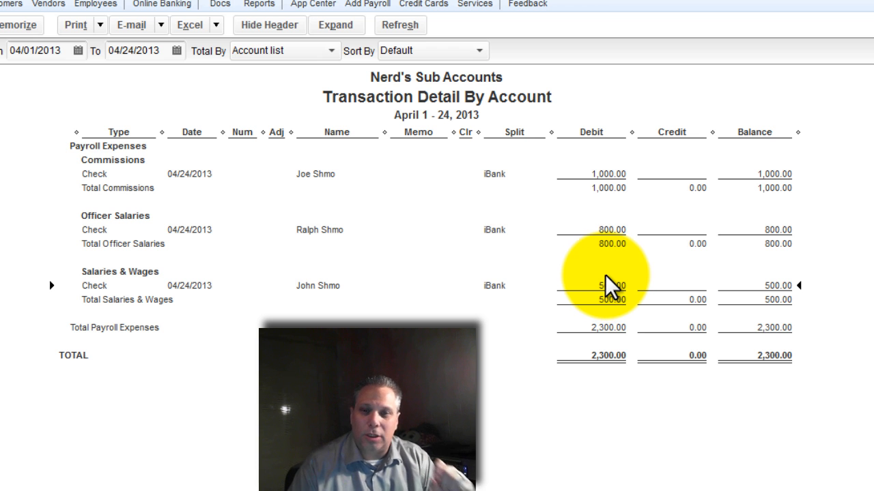
key(Escape)
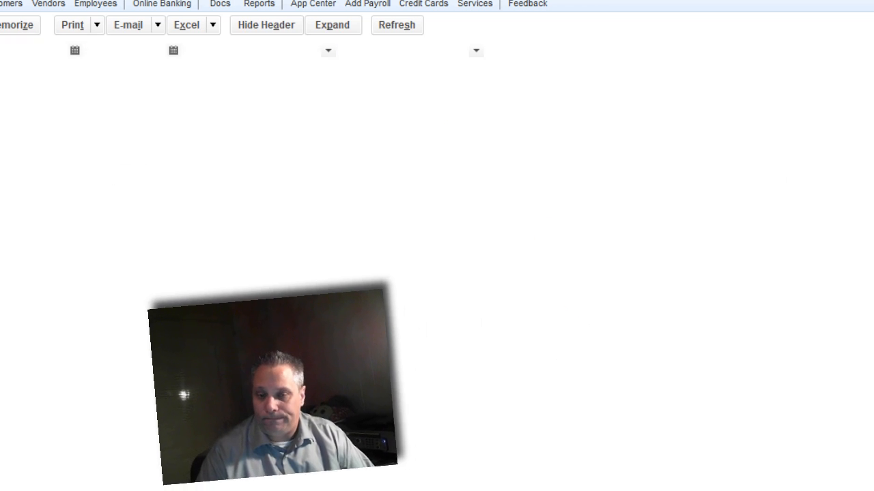
click(531, 188)
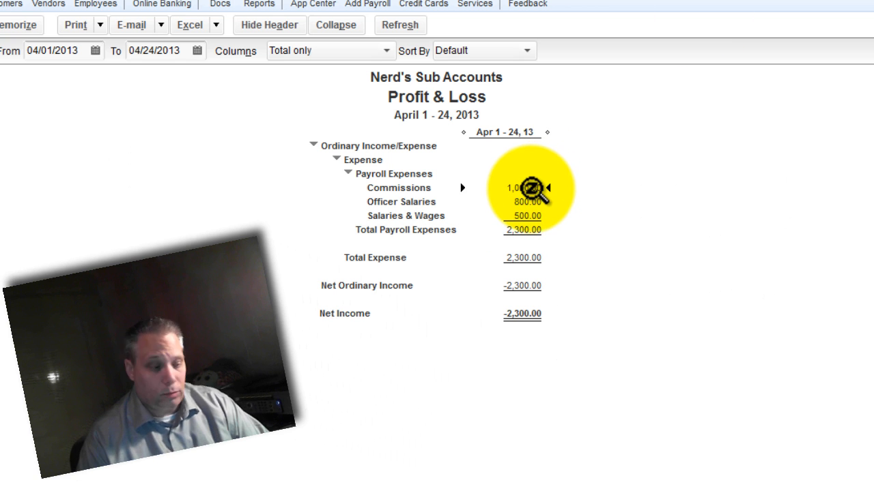
double_click(531, 188)
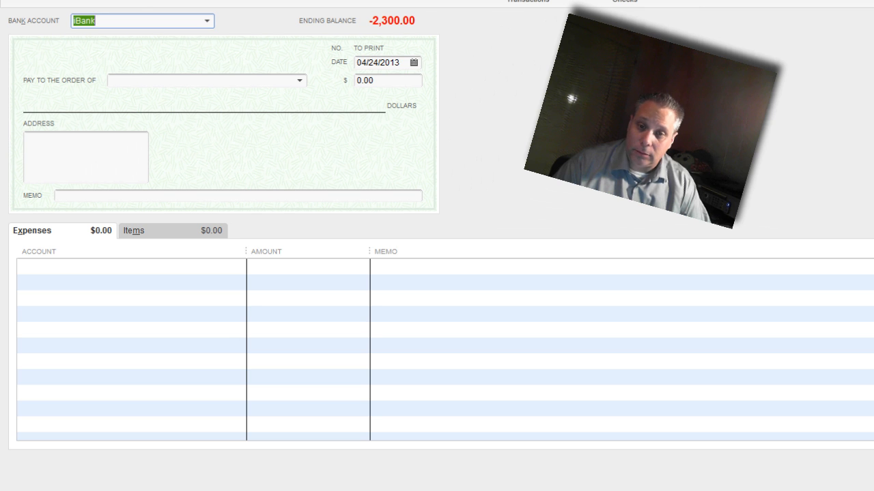
Make out the new iBank check to the first listed vendor for 1,500.00
key(Tab)
key(Tab)
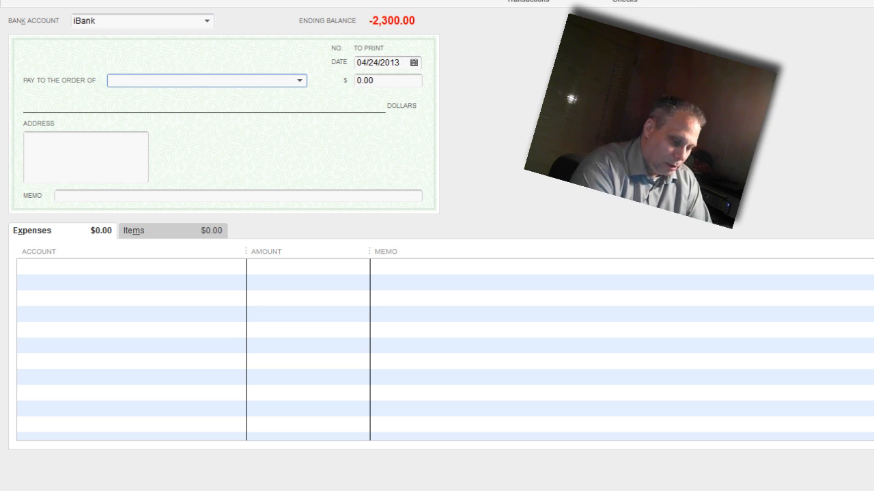
key(Down)
key(Down)
key(Tab)
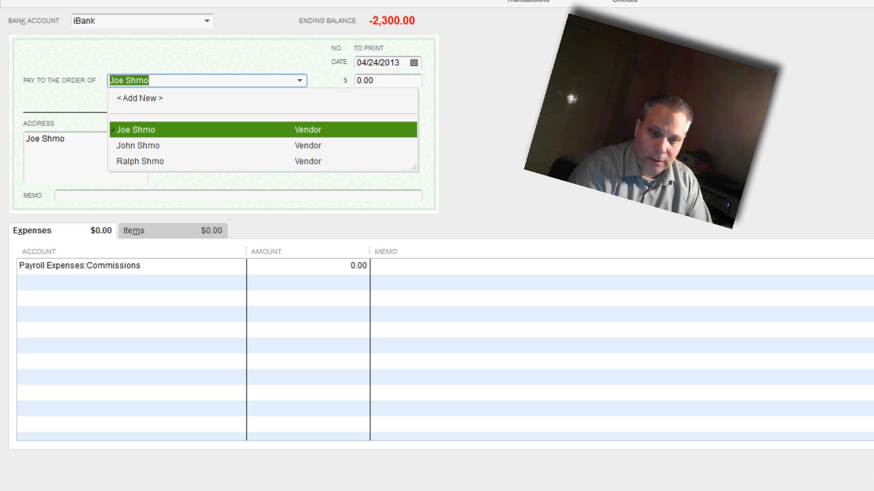
key(Tab)
text(1,500)
Assign the check's 1,500.00 expense line to the parent account Payroll Expenses, and save and close the check
key(Tab)
key(Tab)
key(Tab)
text(S)
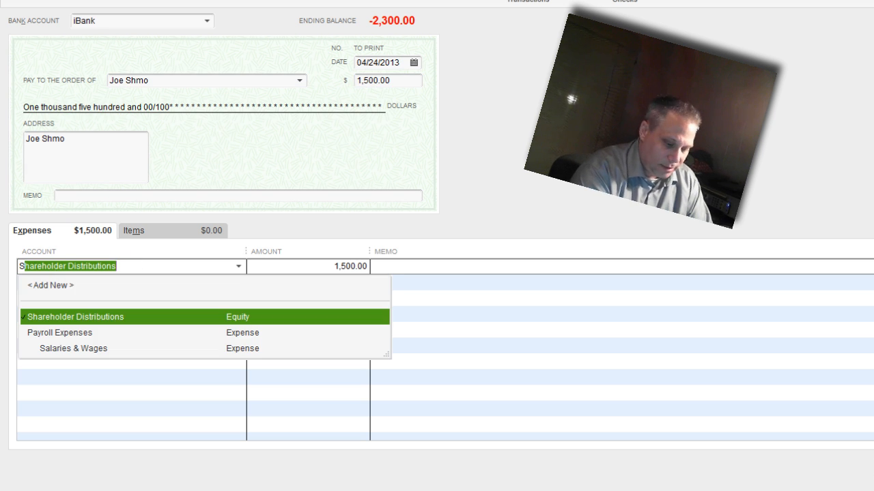
key(BackSpace)
key(BackSpace)
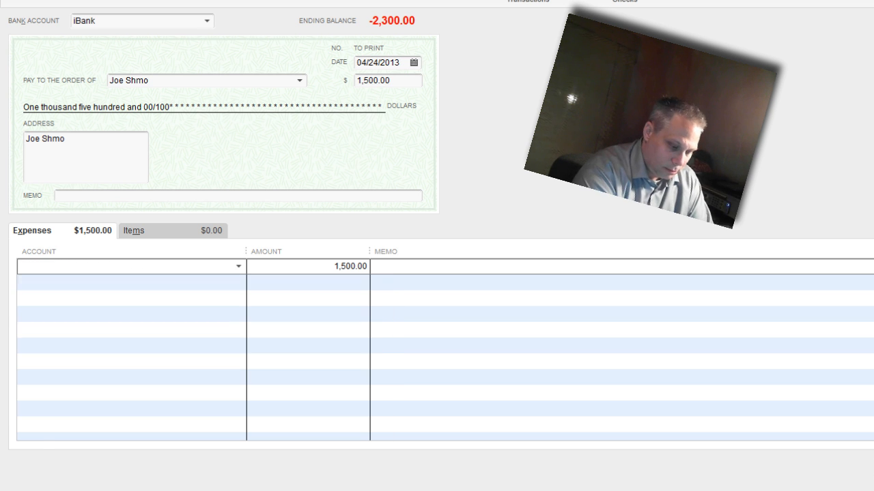
text(Payroll Expenses)
key(Tab)
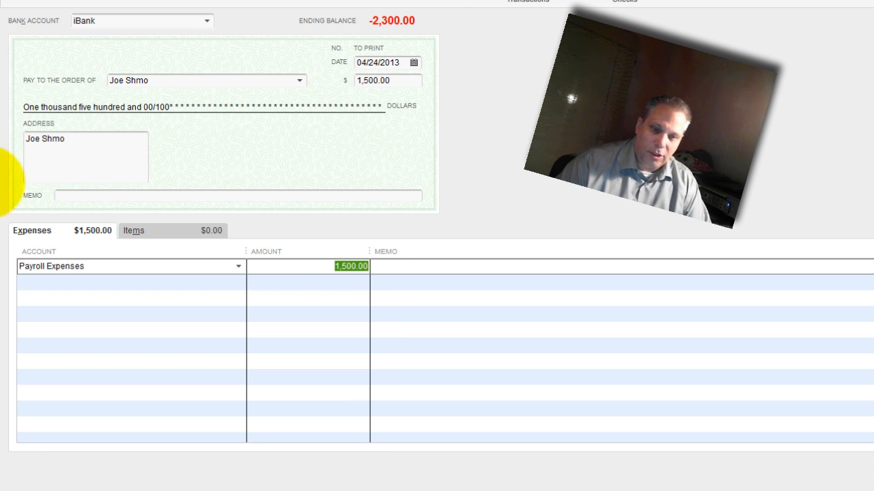
click(395, 265)
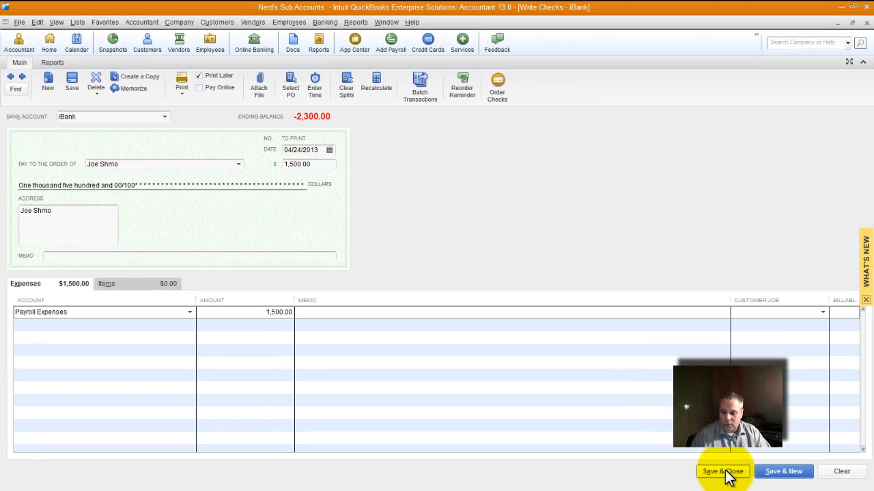
click(731, 471)
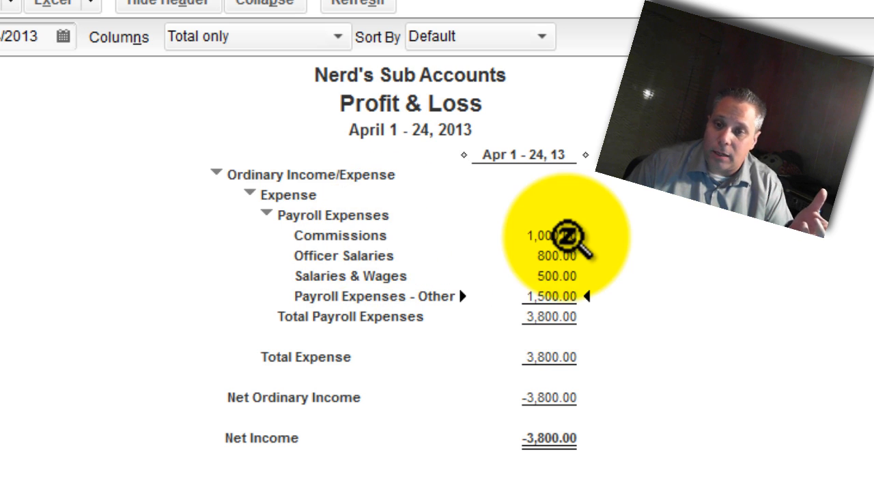
Review the transaction detail behind Payroll Expenses - Other, and return to the Profit & Loss report
click(565, 238)
click(548, 298)
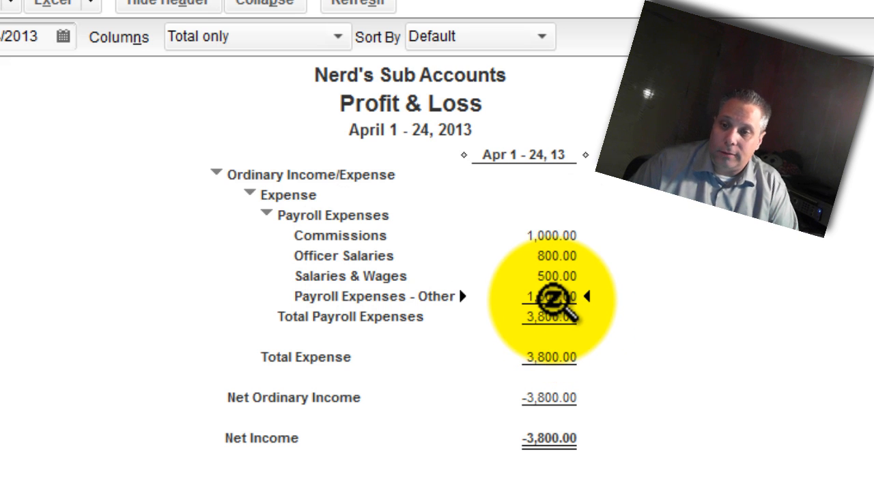
double_click(548, 298)
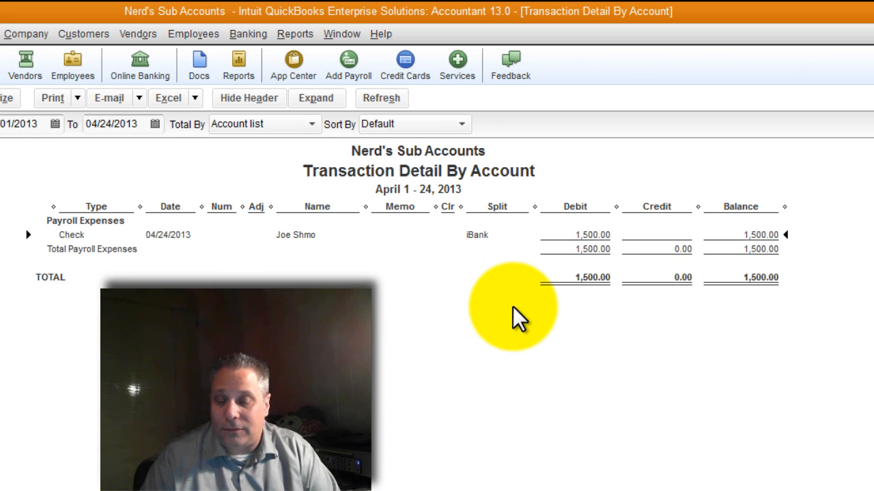
click(873, 34)
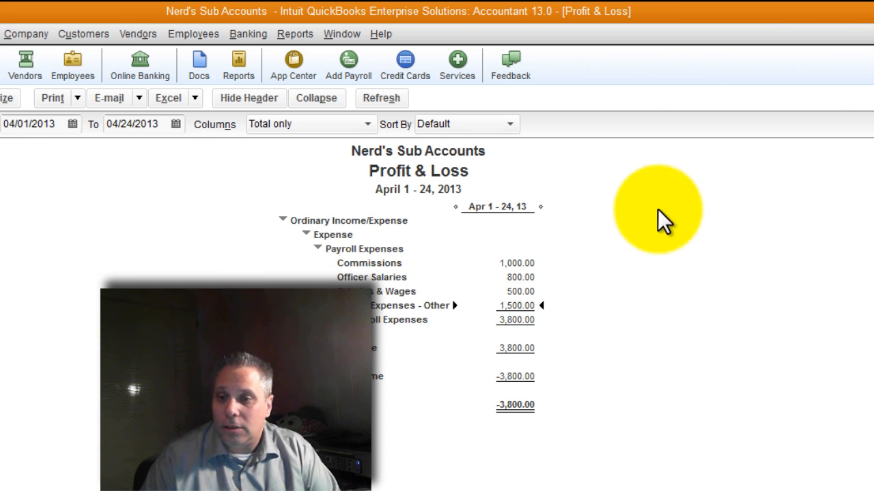
Open the check behind Payroll Expenses - Other, change its expense account to the Salaries & Wages subaccount, and save and close it
double_click(501, 306)
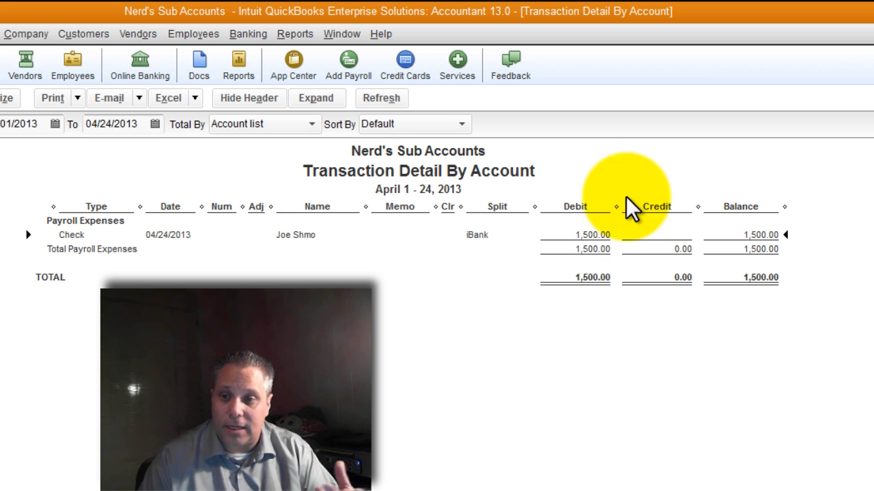
double_click(591, 235)
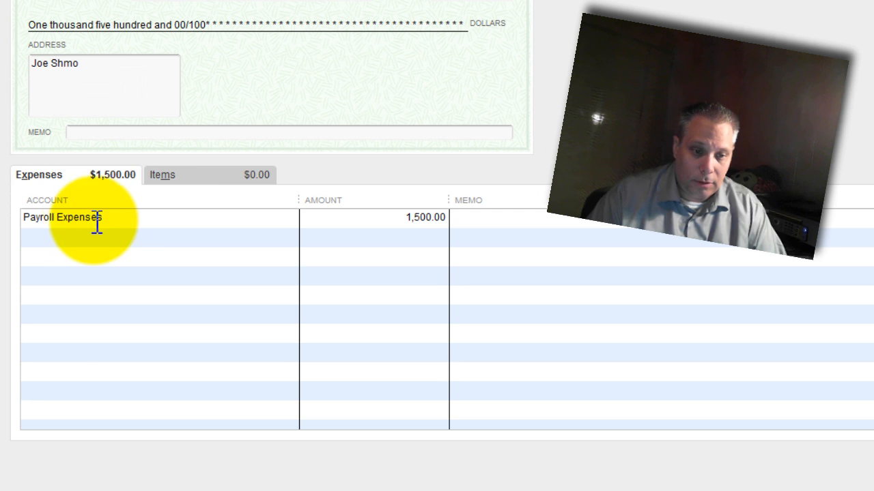
click(97, 221)
click(290, 217)
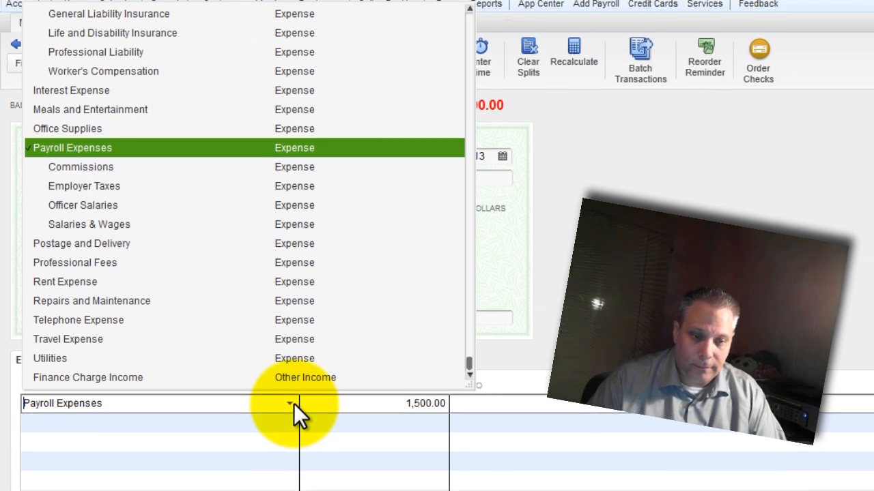
click(84, 230)
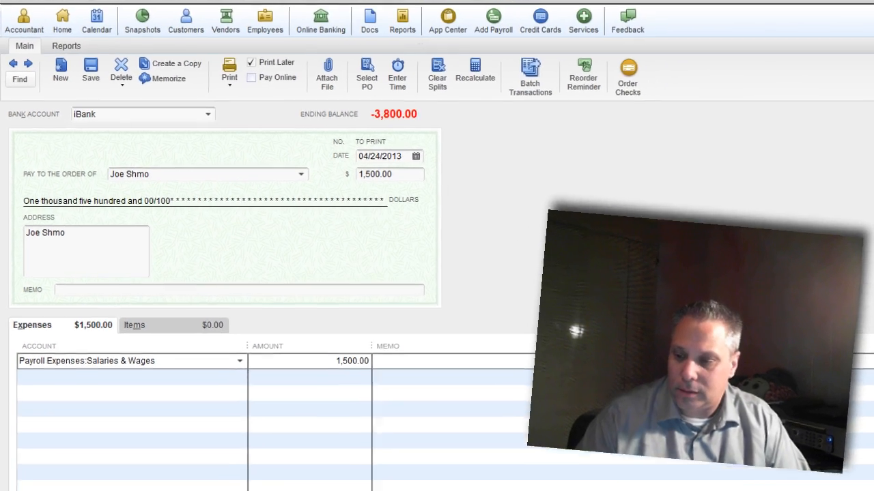
click(734, 473)
click(390, 161)
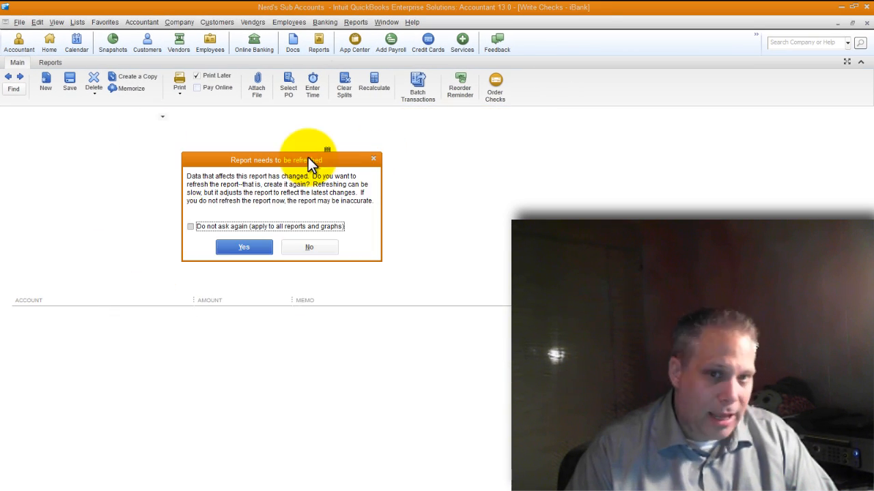
Refresh and close the transaction detail report, and return to Profit & Loss to examine the payroll subaccounts
click(232, 247)
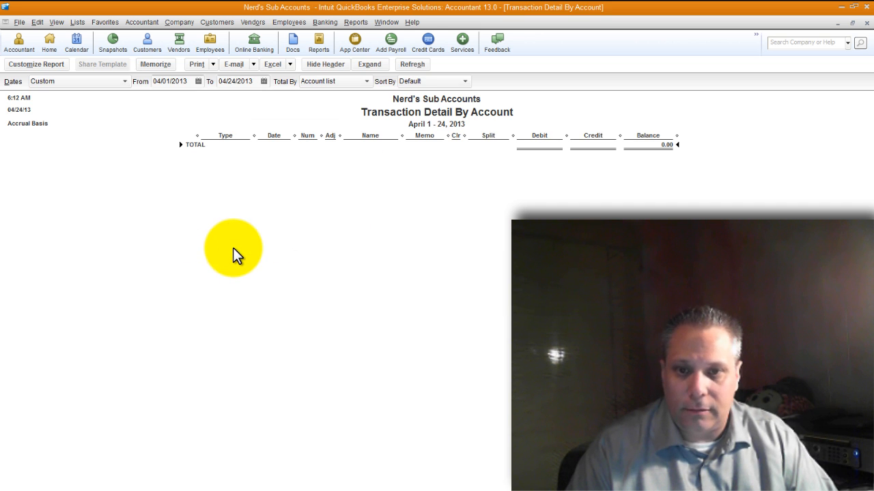
click(865, 24)
click(471, 182)
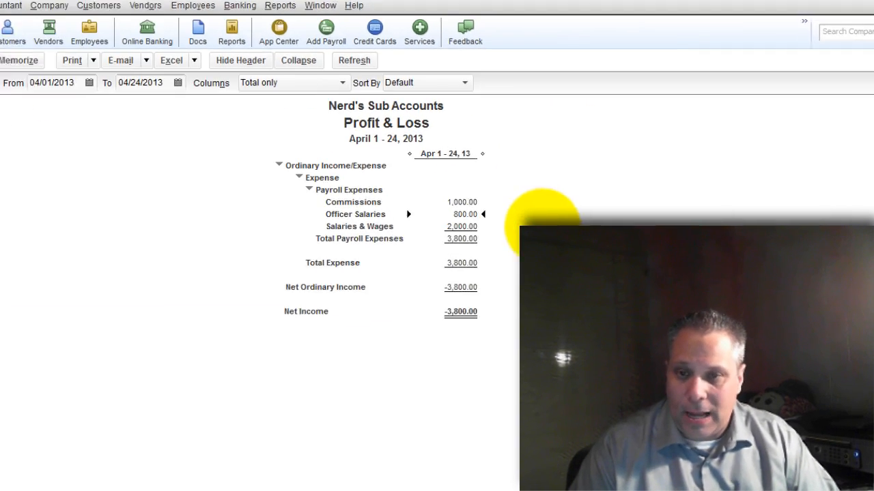